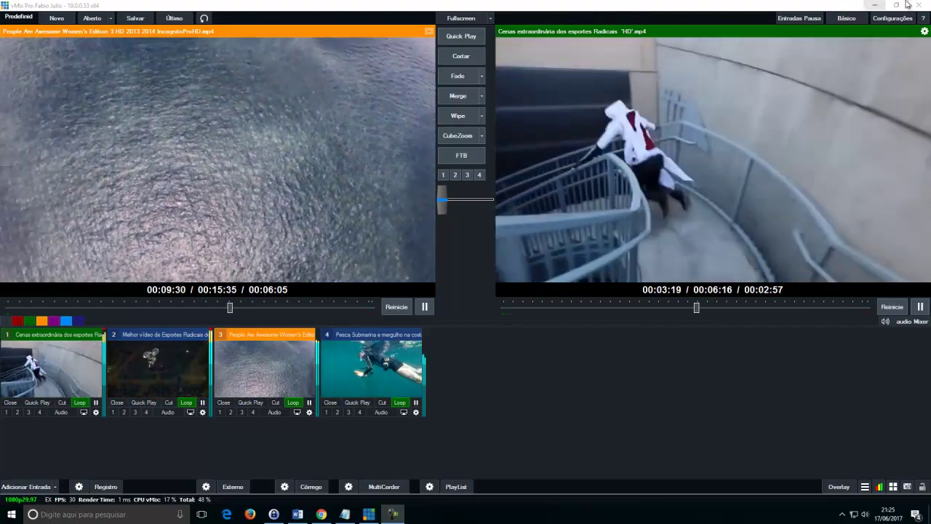
# Minimise vMix to reveal the Facebook profile page in the browser.
pyautogui.click(873, 6)
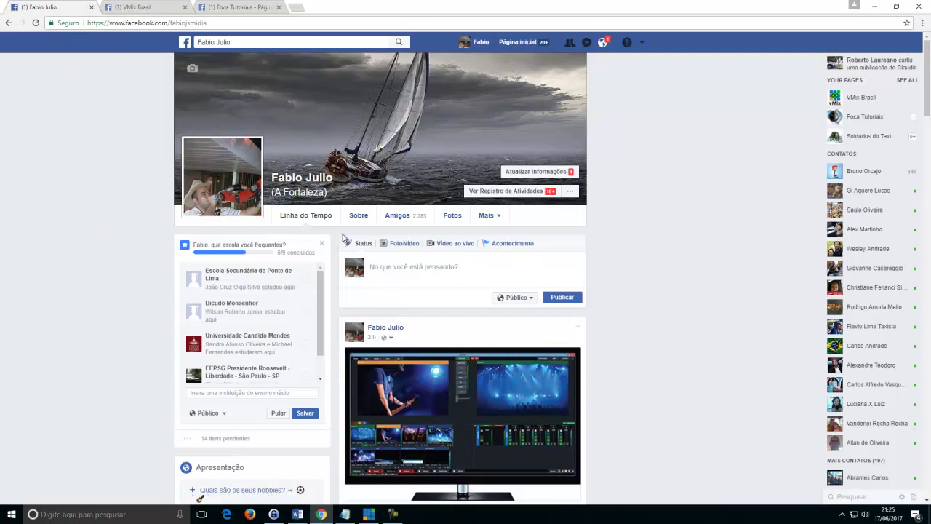
# Look over the VMix Brasil group, Foca Tutoriais page and profile tabs in turn.
pyautogui.click(126, 8)
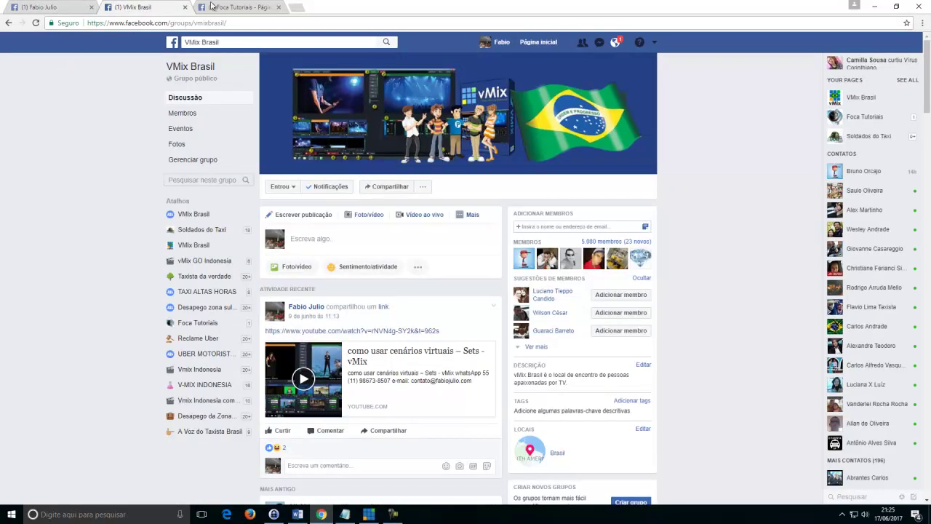
pyautogui.click(211, 7)
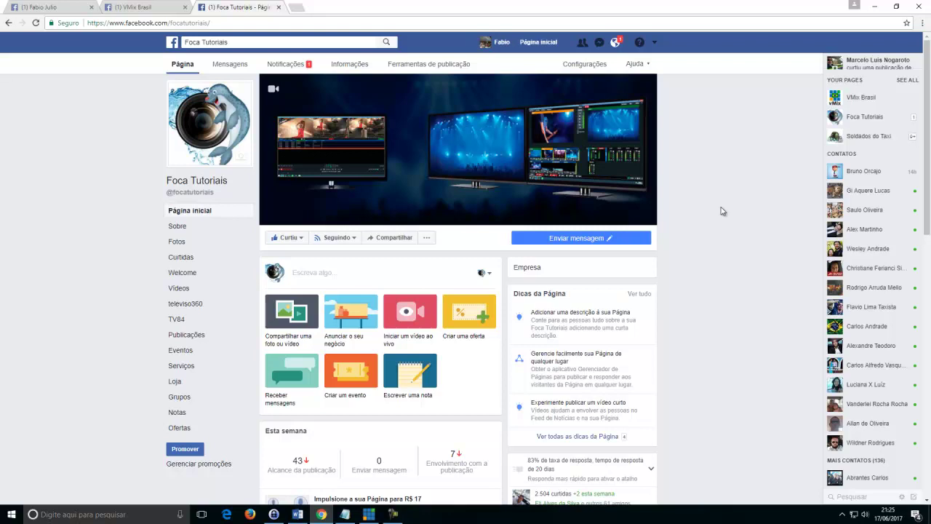
pyautogui.click(36, 9)
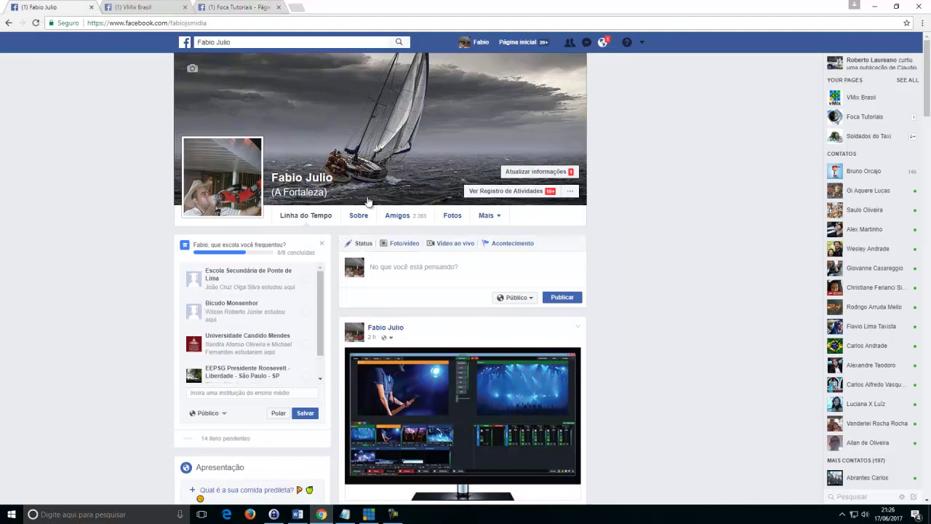
pyautogui.click(122, 9)
# Check the group's extra post types, view the Foca Tutoriais page, then return to vMix.
pyautogui.click(469, 215)
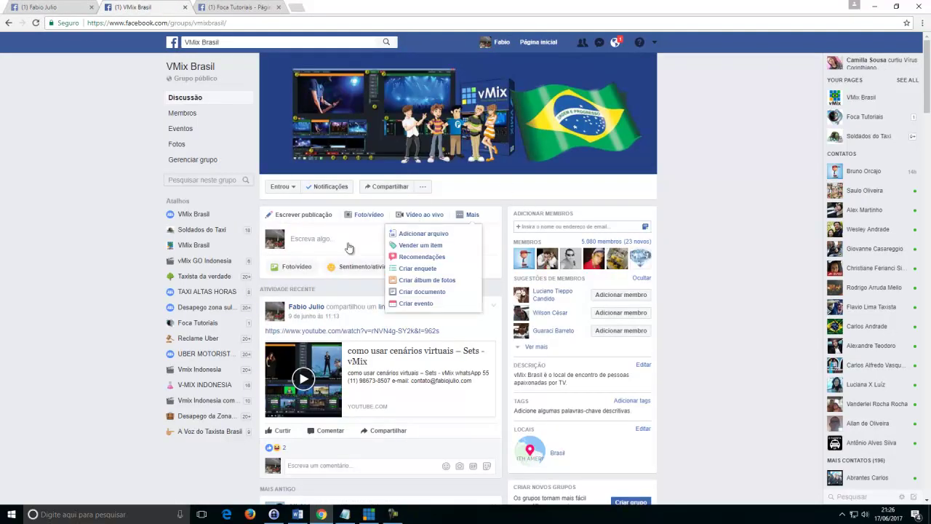
pyautogui.click(683, 196)
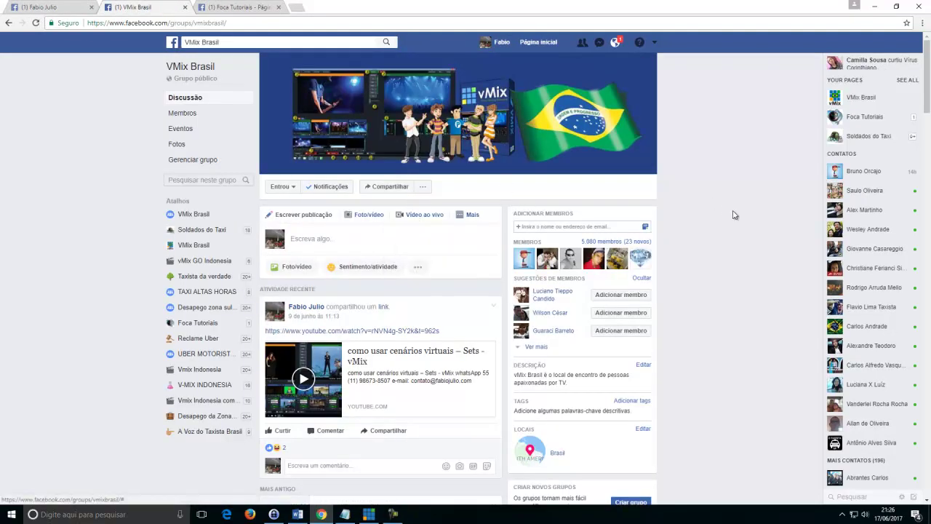
pyautogui.click(235, 9)
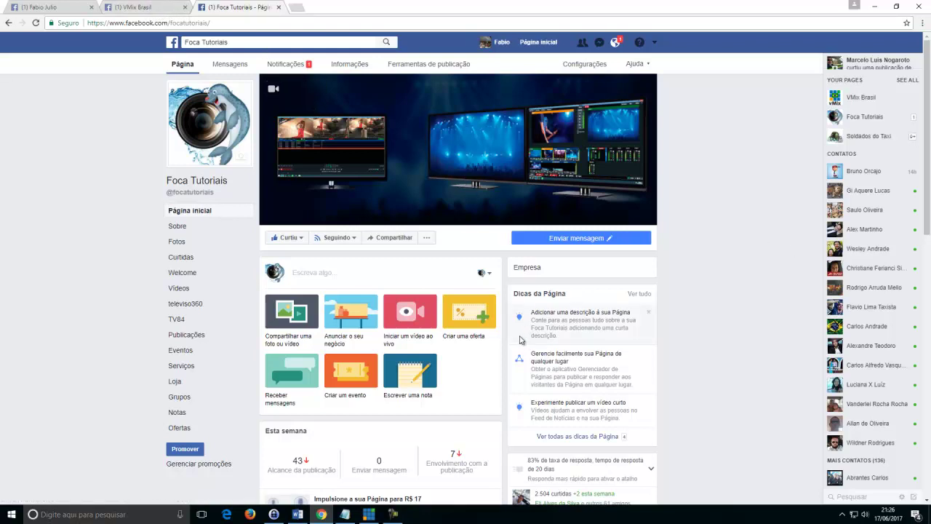
pyautogui.click(369, 514)
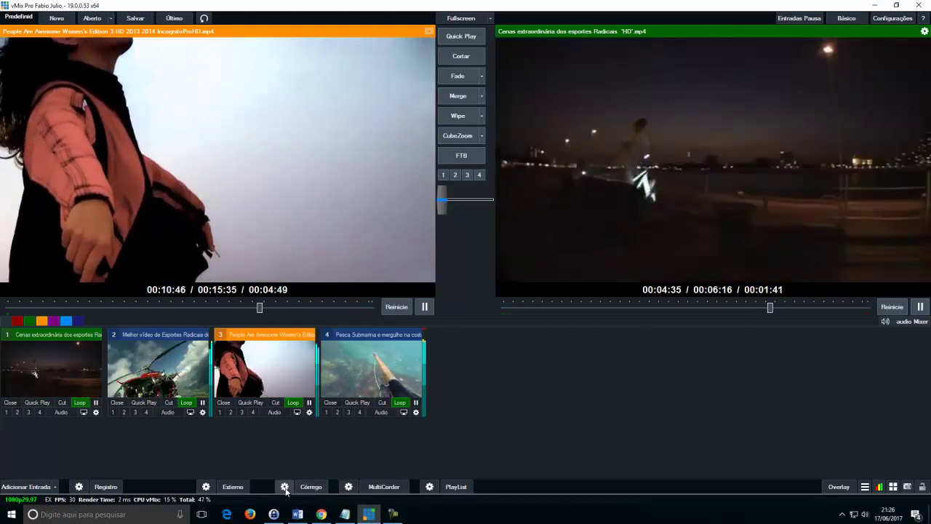
# Open Streaming Settings from the Córrego gear and set Destino to Facebook.
pyautogui.click(284, 486)
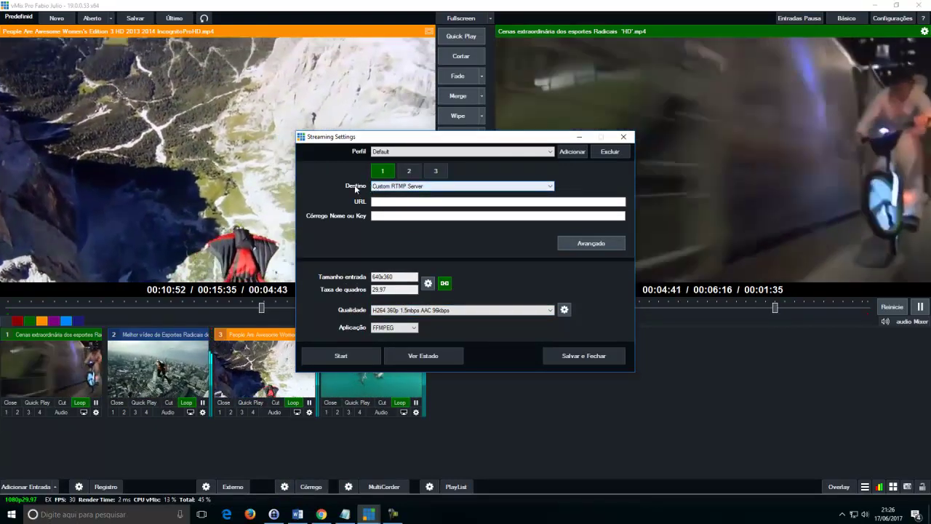
pyautogui.click(379, 186)
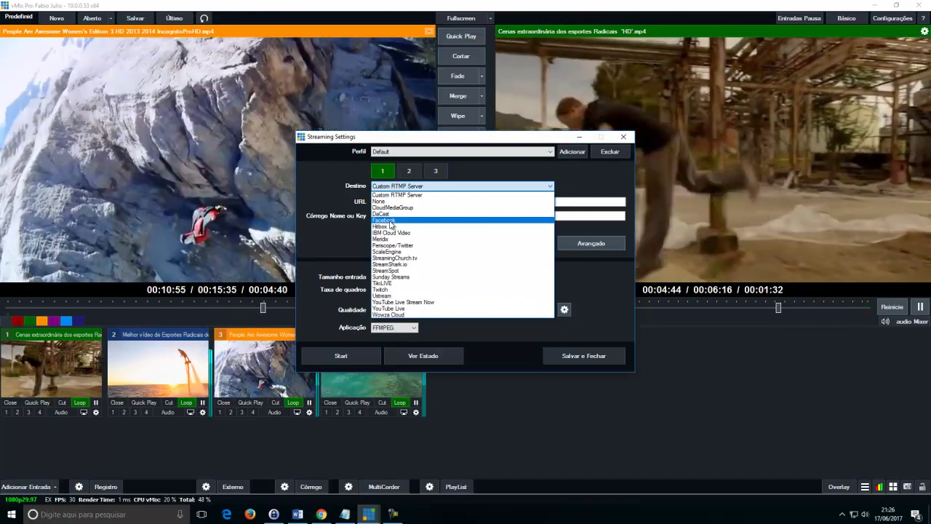
pyautogui.click(389, 219)
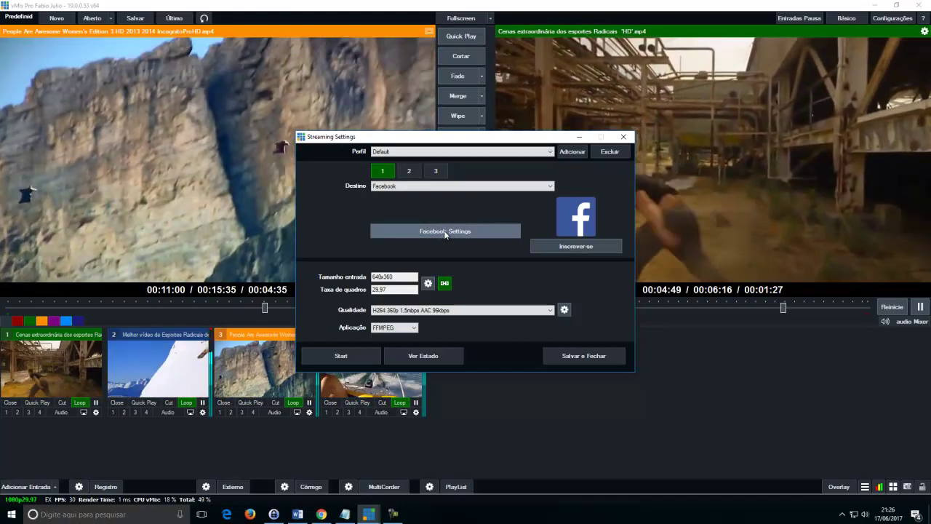
# Log vMix in to Facebook with the account e-mail and password, staying connected.
pyautogui.click(446, 232)
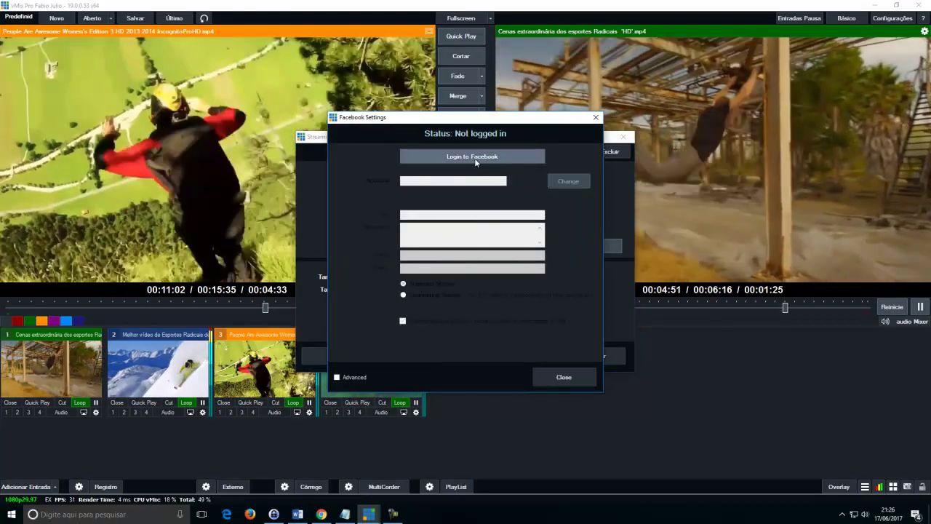
pyautogui.click(499, 159)
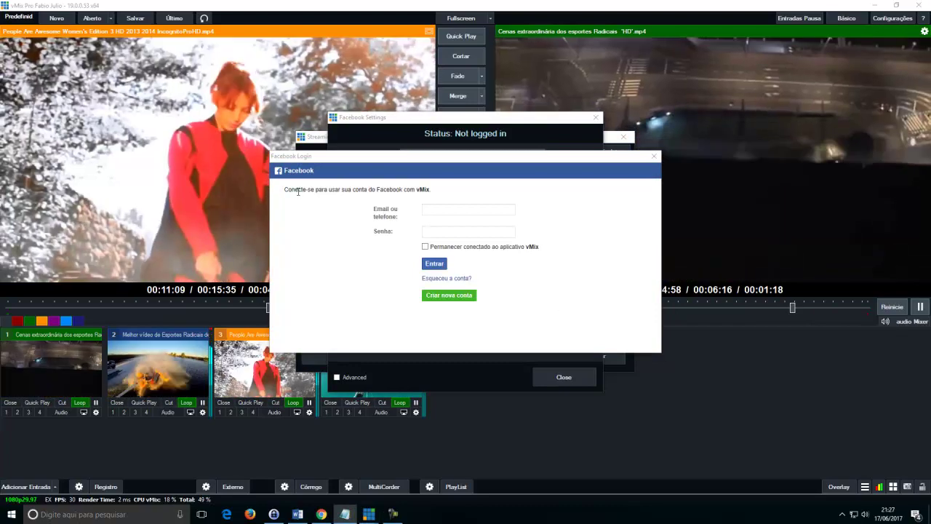
pyautogui.click(433, 211)
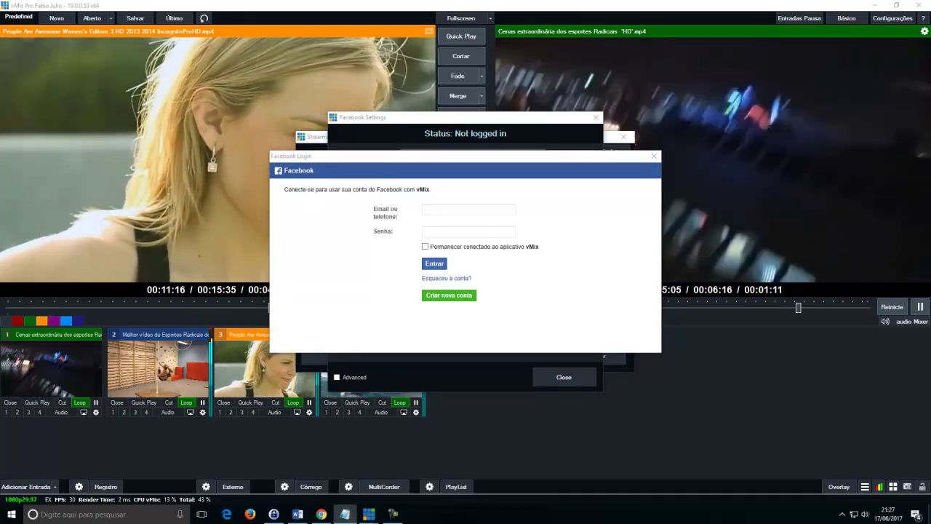
pyautogui.click(433, 211)
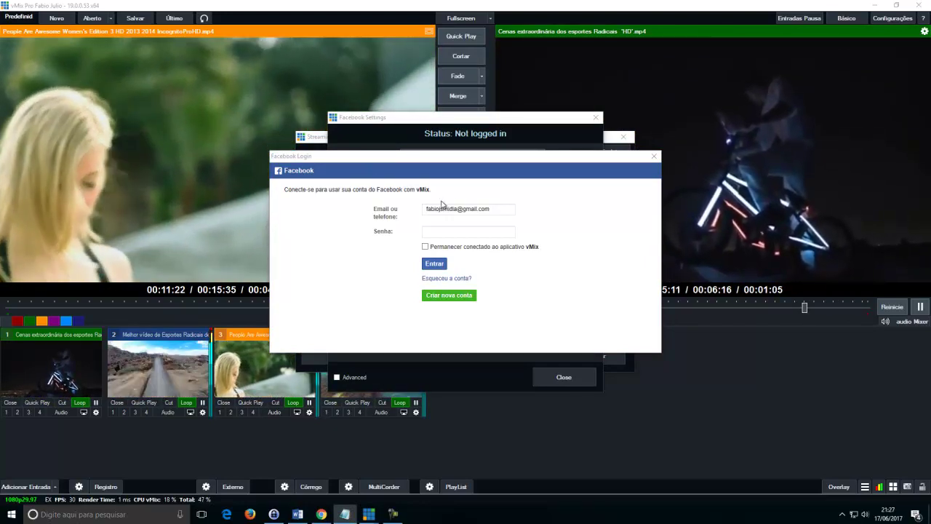
pyautogui.click(444, 230)
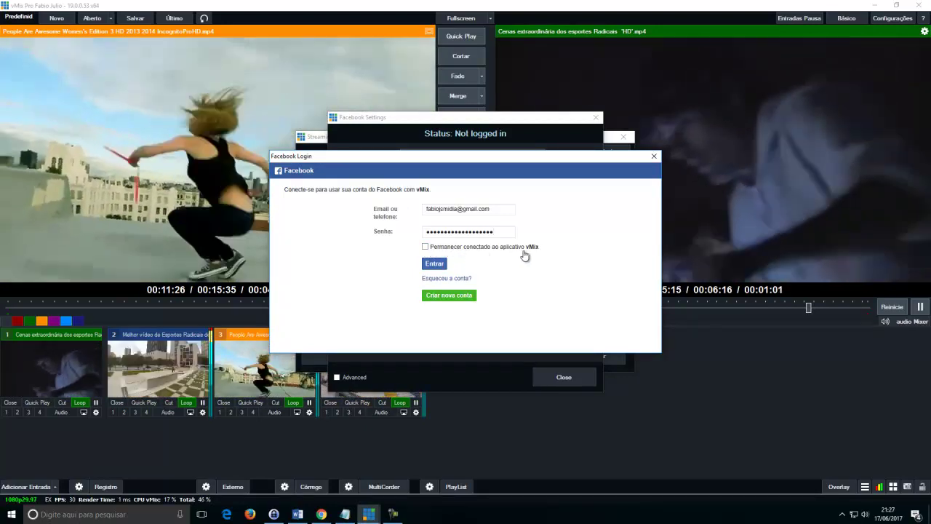
pyautogui.click(425, 247)
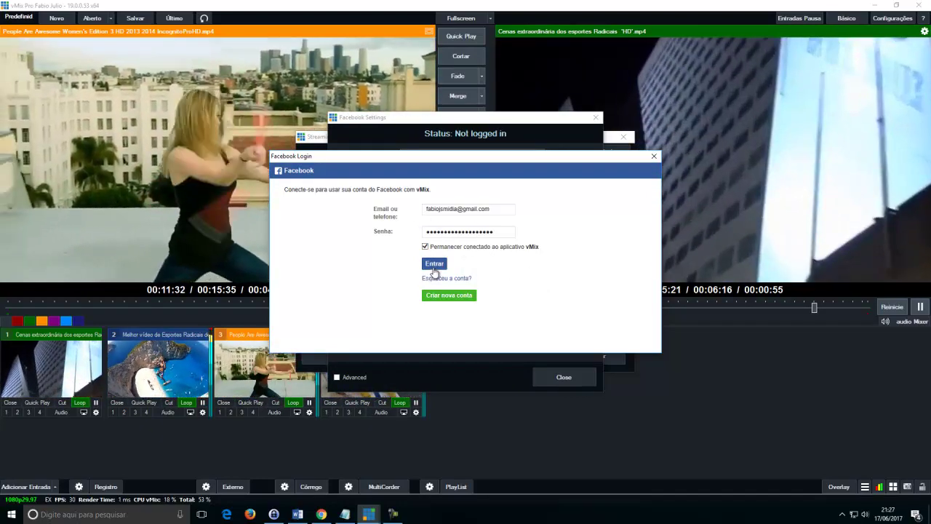
pyautogui.click(433, 263)
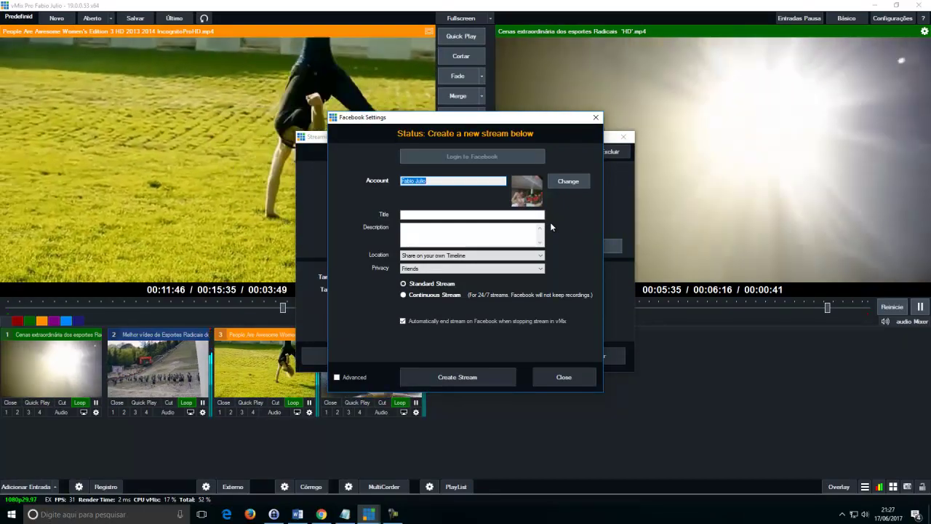
# Title the stream 'Natureza e viagem' and paste 'Mergulho e Esportes Radicais' as its description.
pyautogui.click(524, 215)
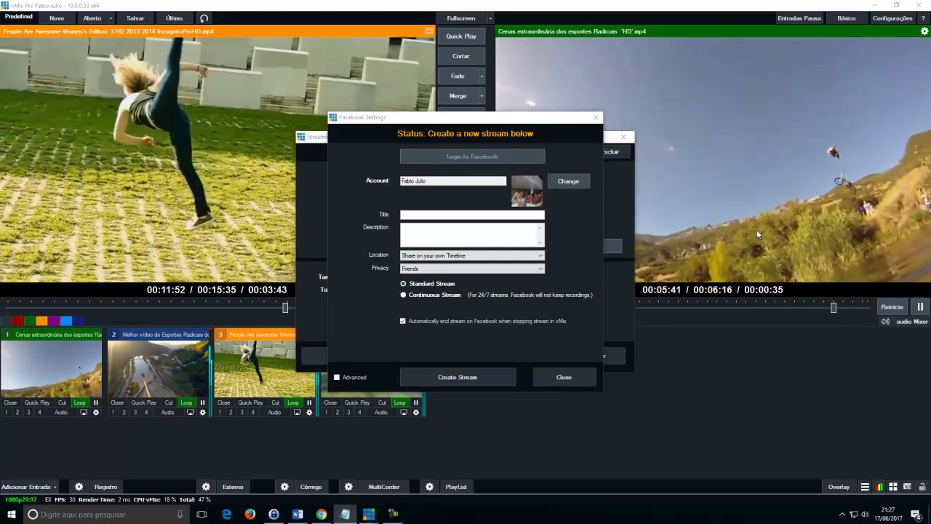
pyautogui.click(446, 211)
pyautogui.write('Natureza e viagem')
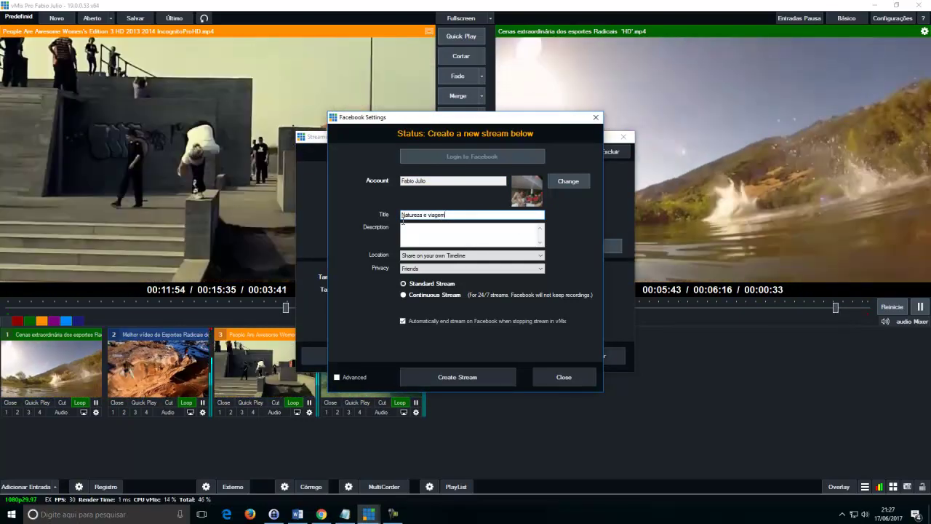
pyautogui.click(419, 234)
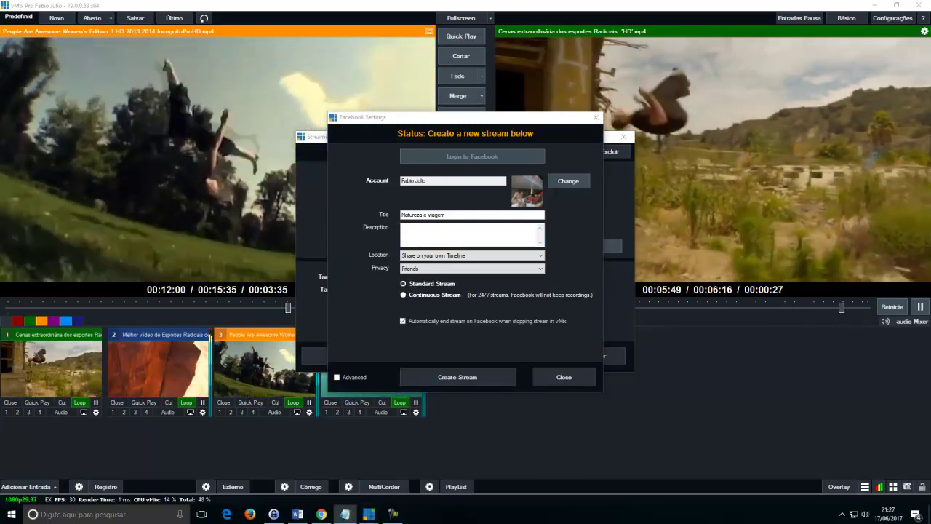
pyautogui.click(388, 227)
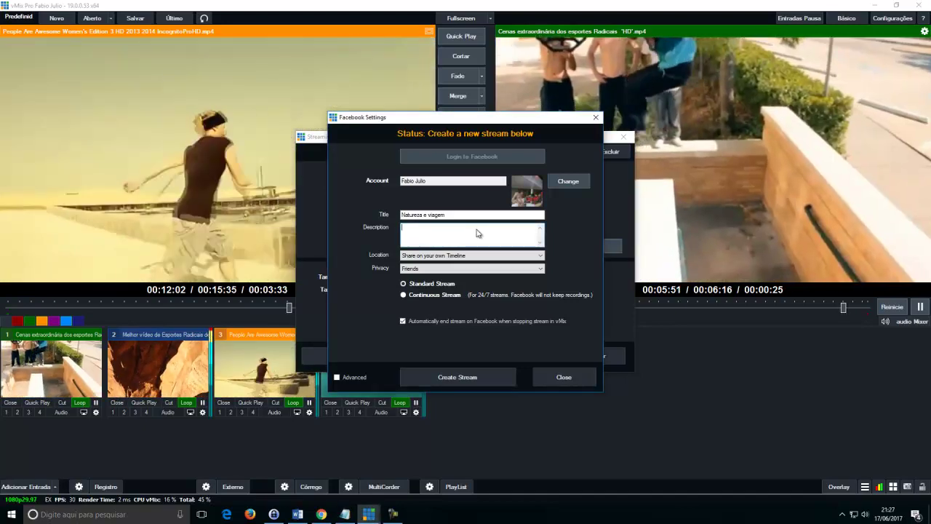
pyautogui.write('Mergulho e Esportes Radicais')
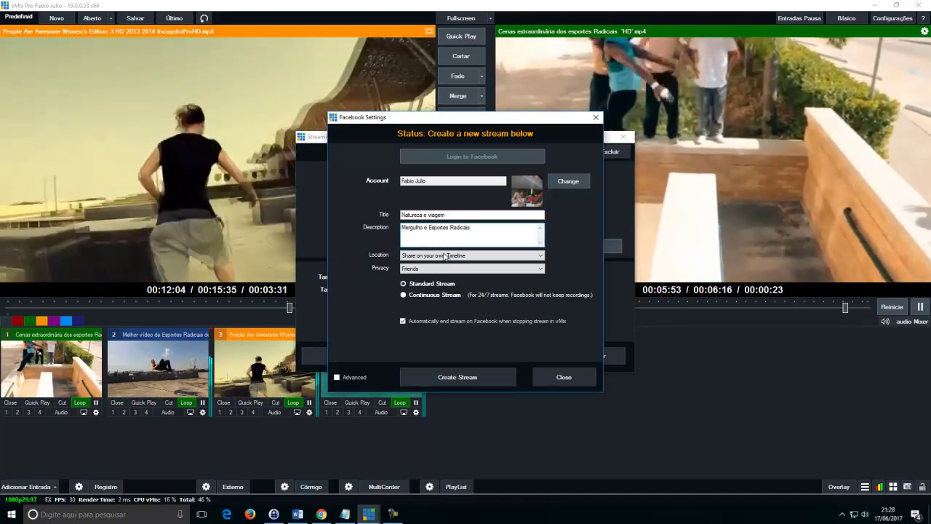
pyautogui.click(451, 255)
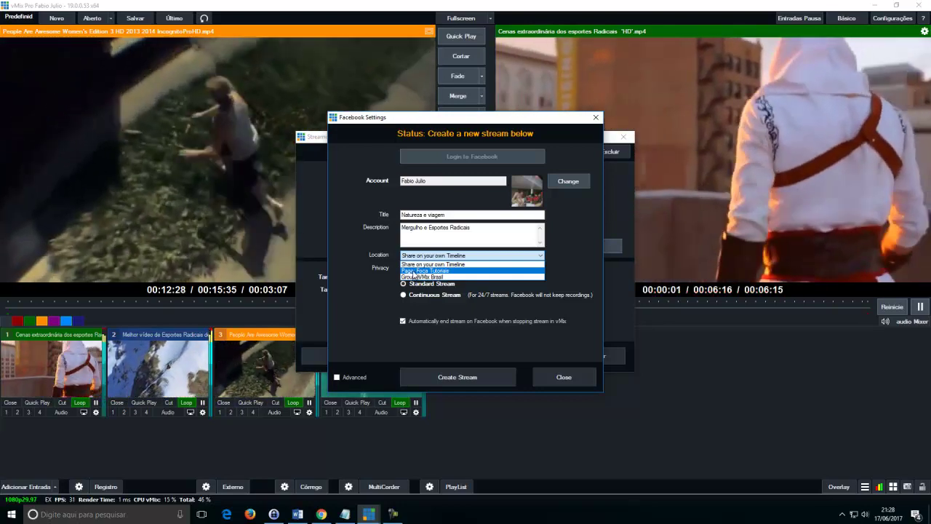
# Post the stream to Page: Foca Tutoriais with Public privacy.
pyautogui.click(413, 271)
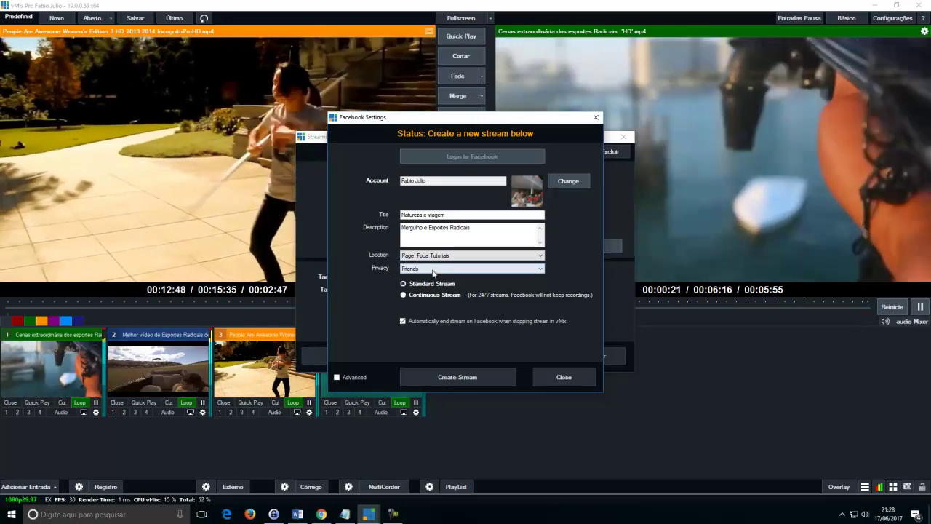
pyautogui.click(432, 270)
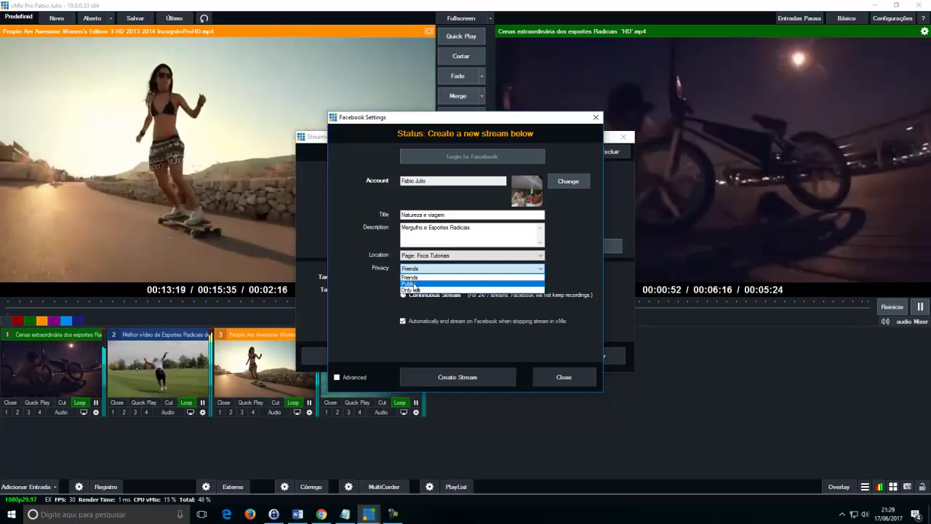
pyautogui.click(410, 284)
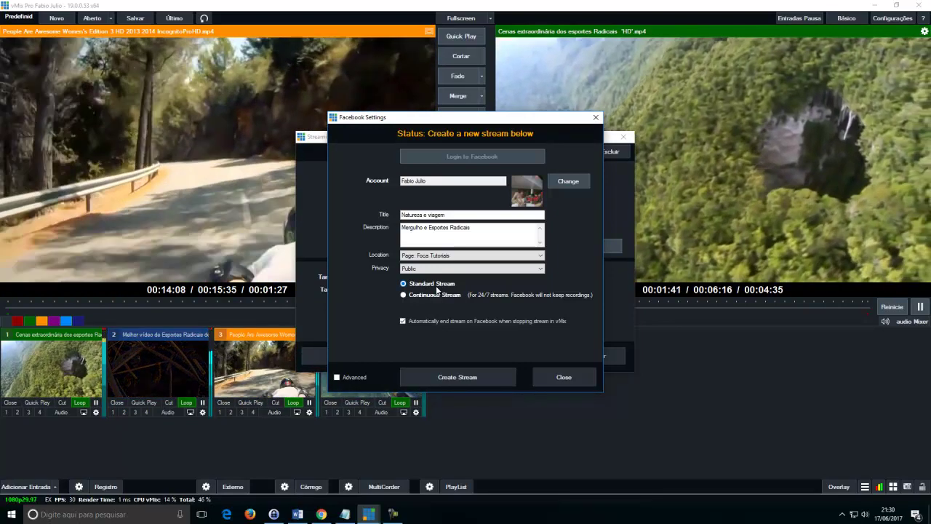
# Make it a Continuous Stream, keep Foca Tutoriais as location, and create the stream.
pyautogui.click(404, 295)
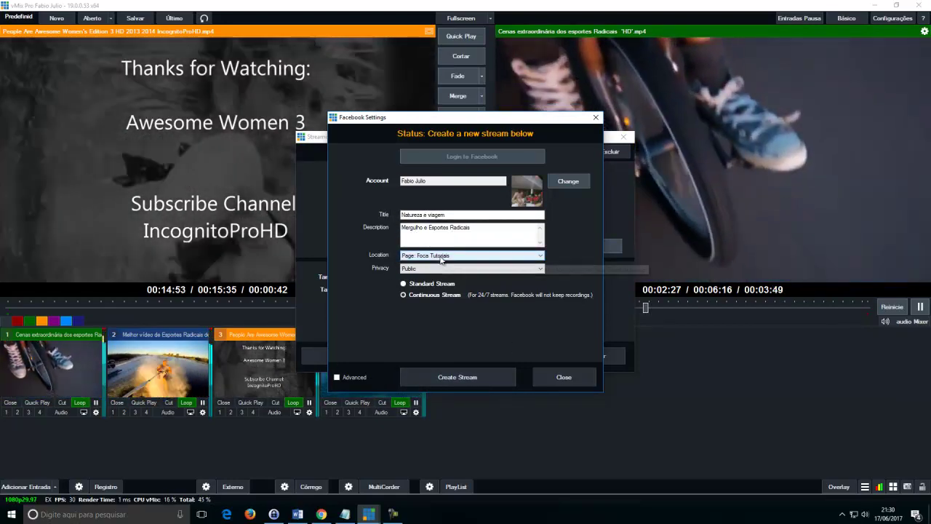
pyautogui.click(436, 255)
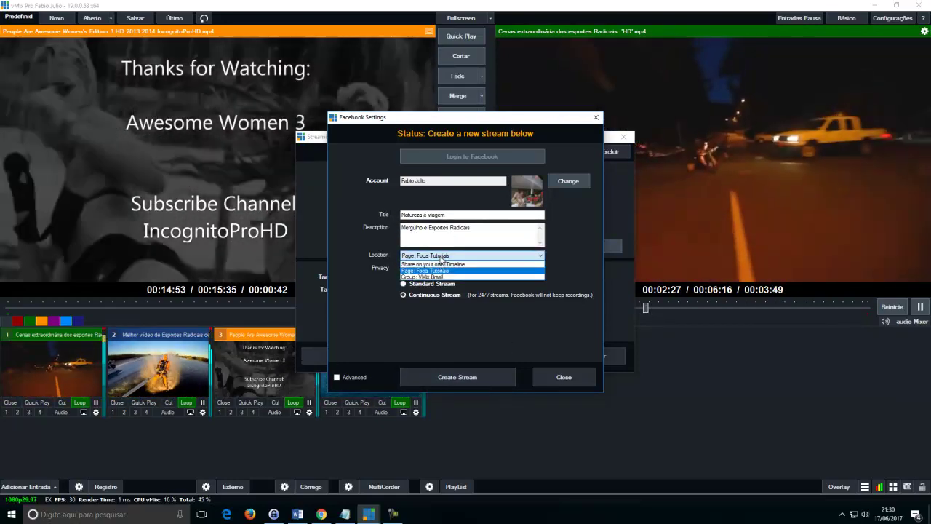
pyautogui.click(437, 263)
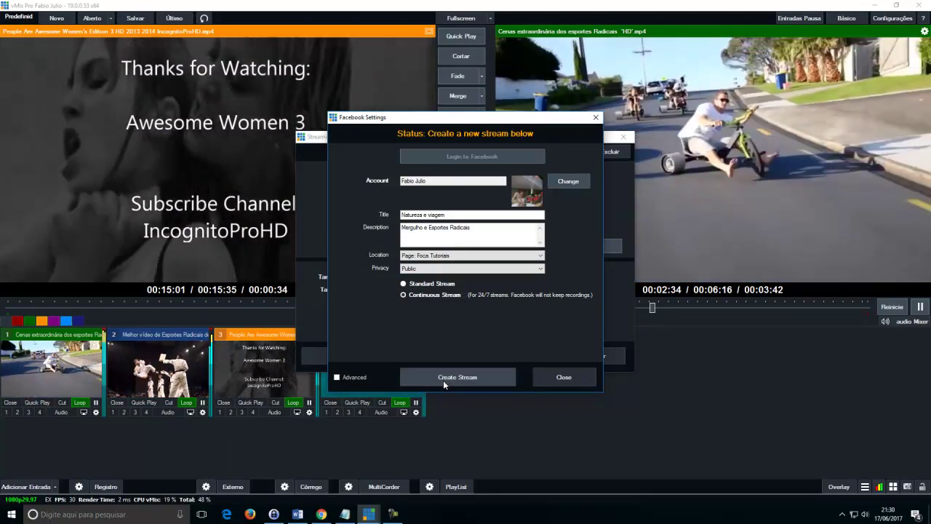
pyautogui.click(443, 379)
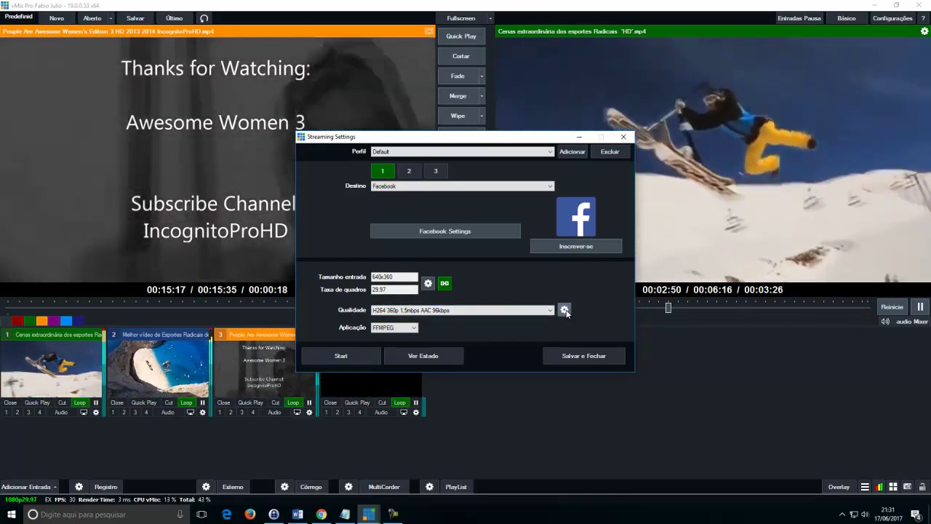
# Lower the first quality profile to 300 video bit rate and 32 audio bit rate, and save.
pyautogui.click(564, 310)
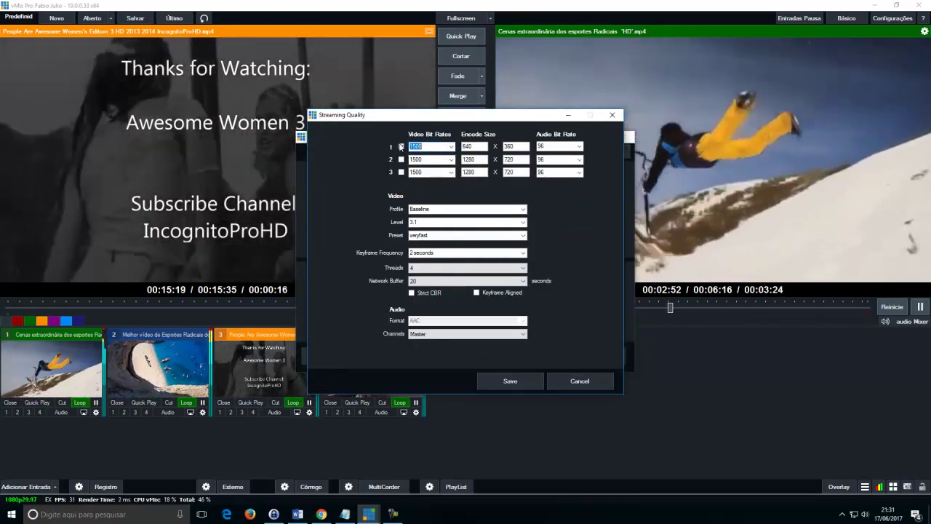
pyautogui.doubleClick(437, 146)
pyautogui.click(429, 146)
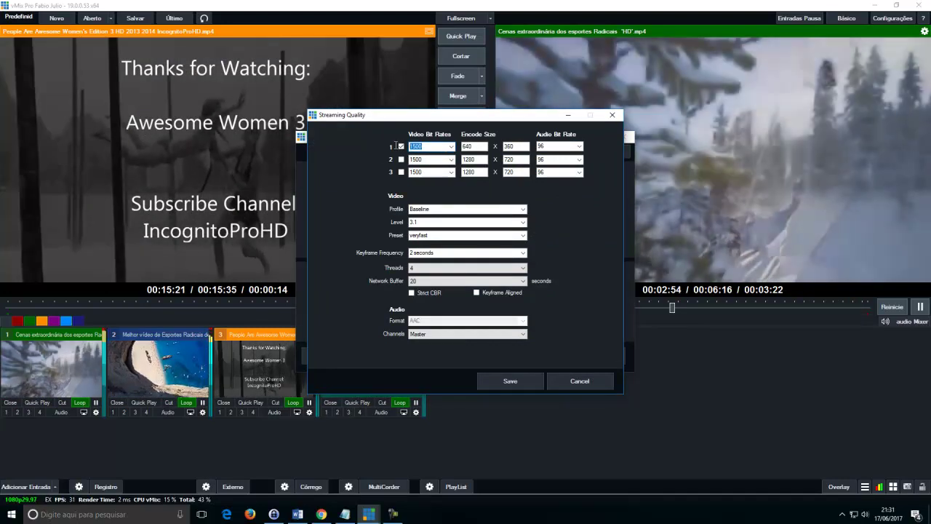
pyautogui.doubleClick(429, 147)
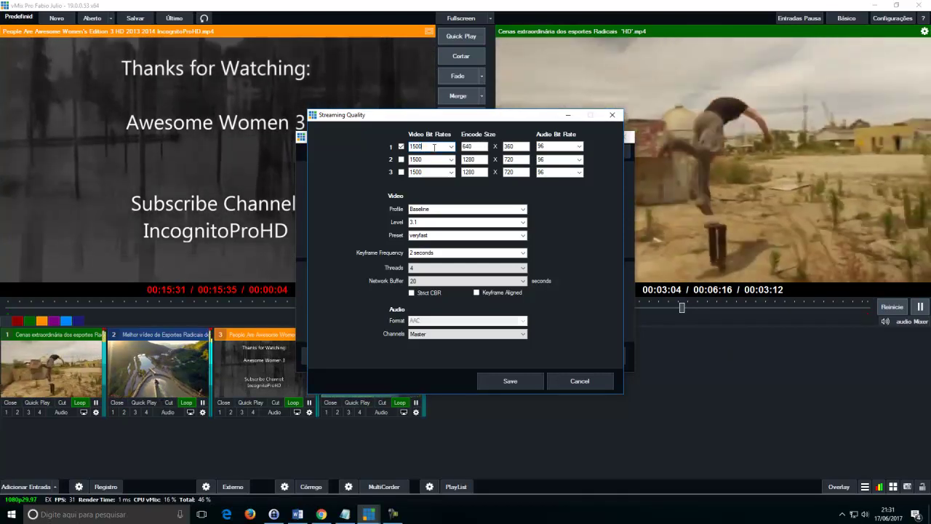
pyautogui.write('300')
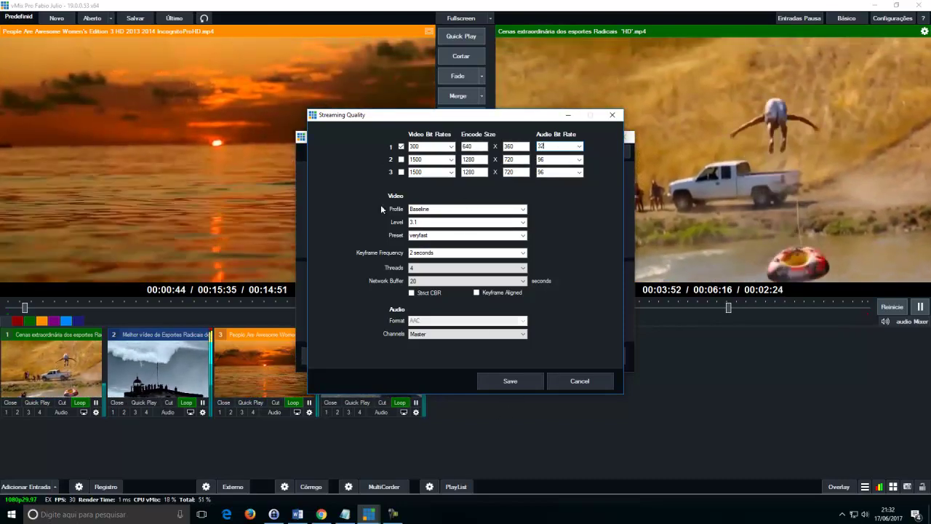
pyautogui.click(509, 383)
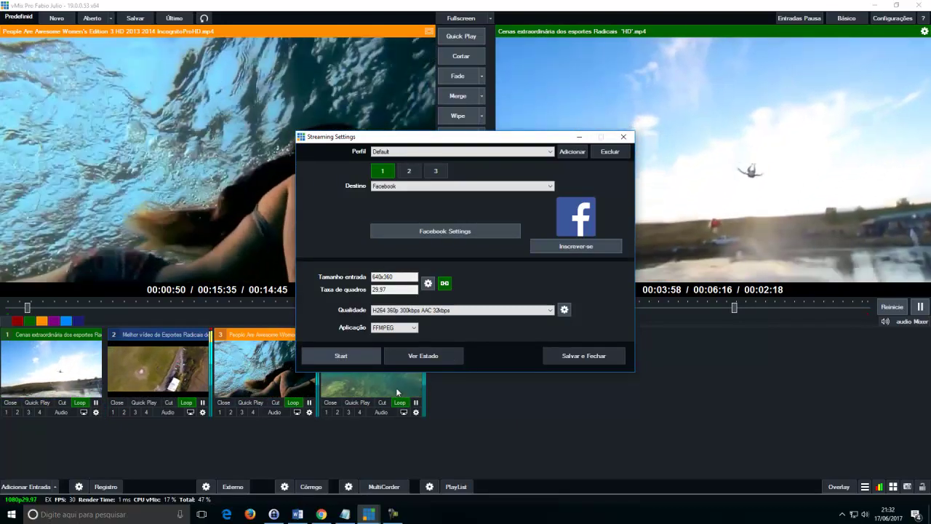
# Start streaming live to Facebook and save and close the streaming settings.
pyautogui.click(340, 355)
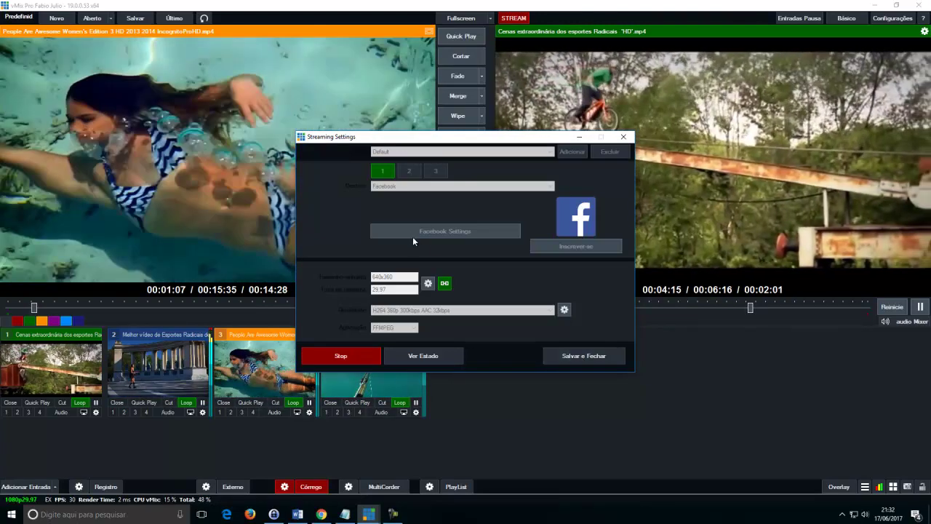
pyautogui.click(574, 355)
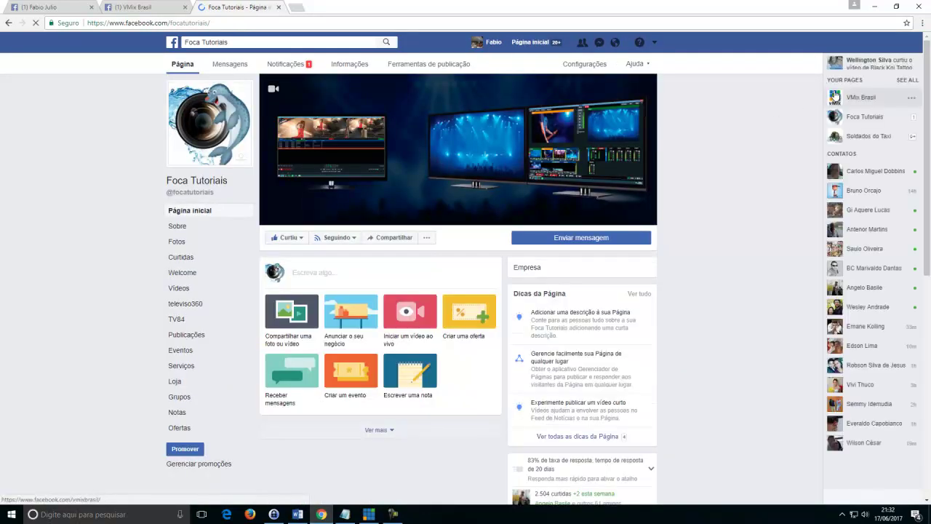
# Scroll the Foca Tutoriais page down to the live 'Mergulho e Esportes Radicais' post.
pyautogui.scroll(-4, 395, 310)
pyautogui.scroll(-2, 395, 310)
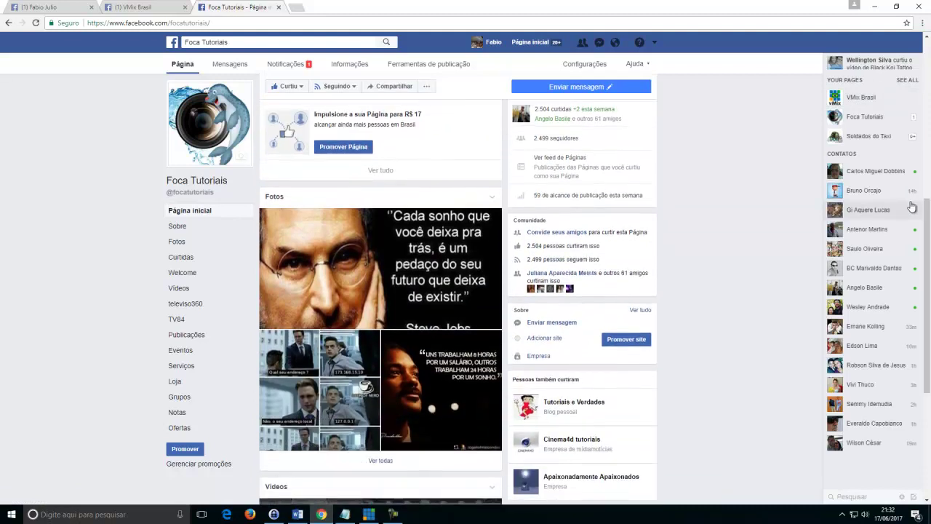
pyautogui.scroll(-5, 395, 311)
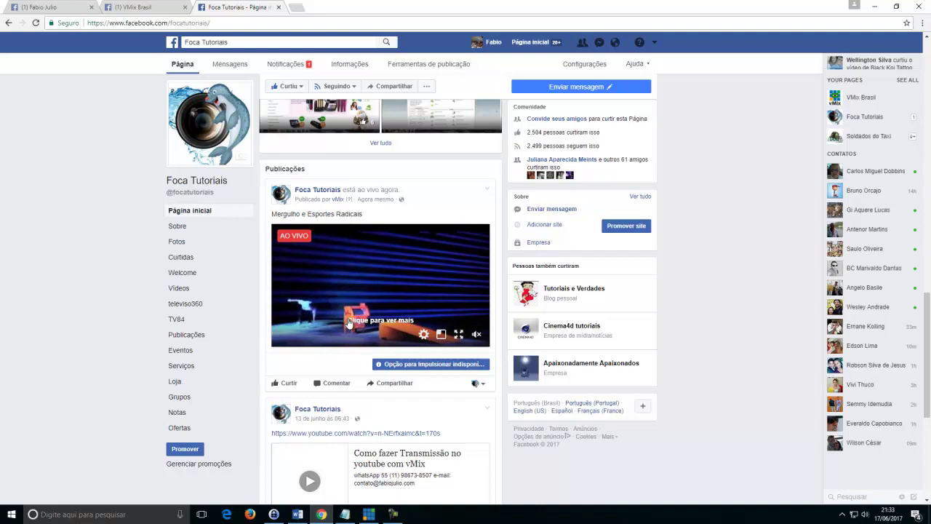
# Acting as the personal profile, share the Foca Tutoriais live video publicly with Compartilhar agora.
pyautogui.click(43, 8)
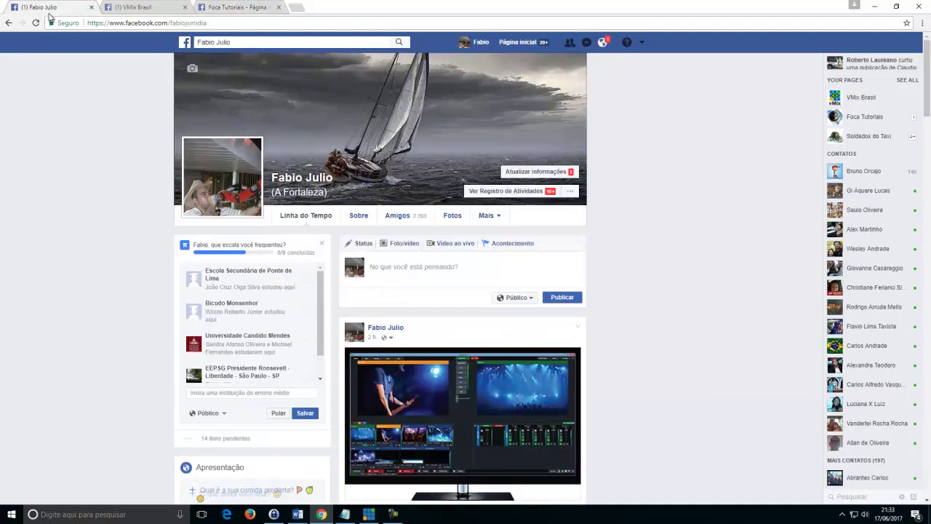
pyautogui.click(226, 13)
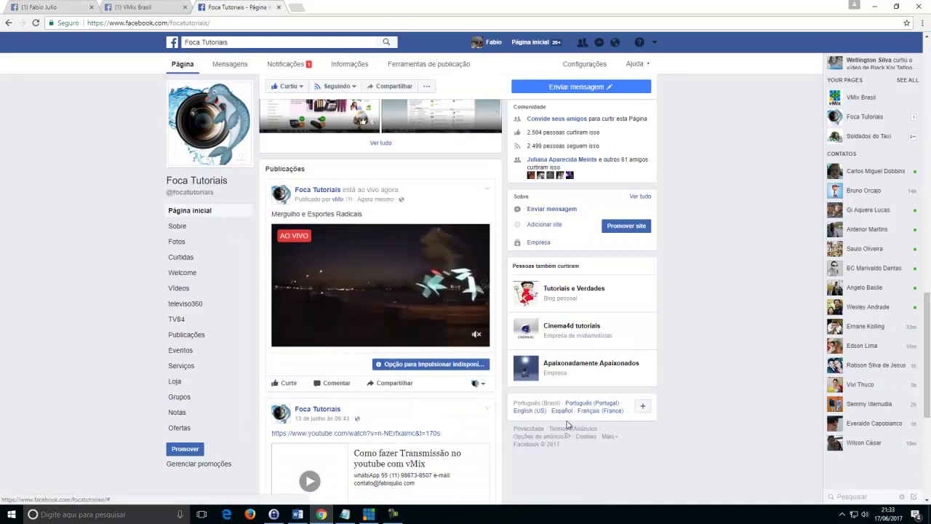
pyautogui.click(484, 385)
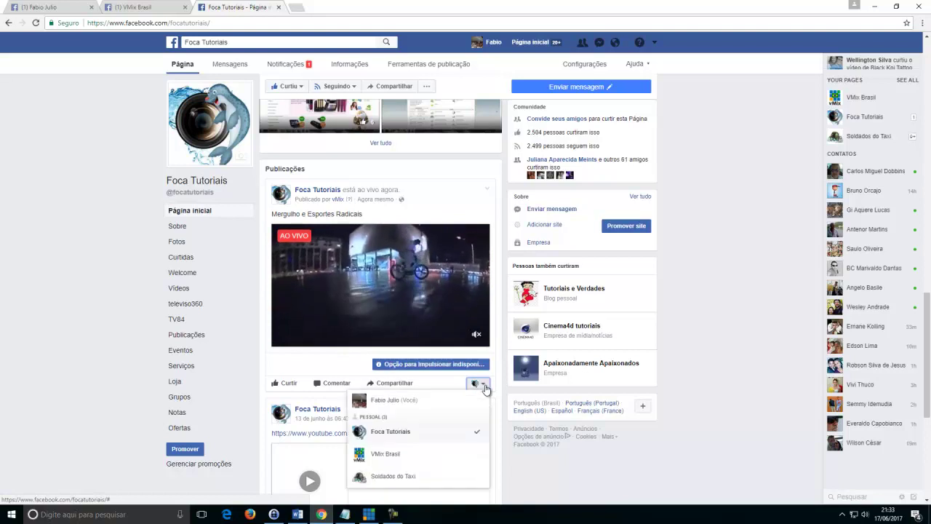
pyautogui.click(379, 405)
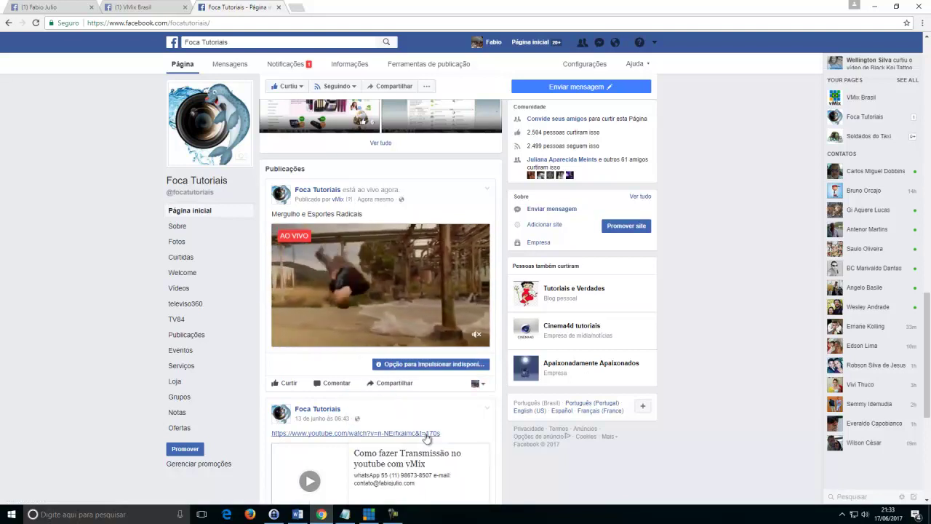
pyautogui.click(405, 386)
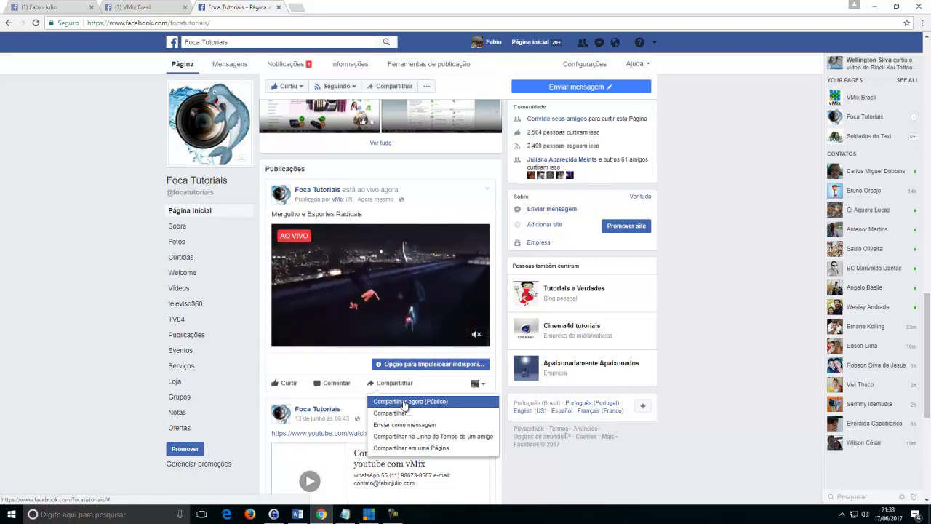
pyautogui.click(404, 403)
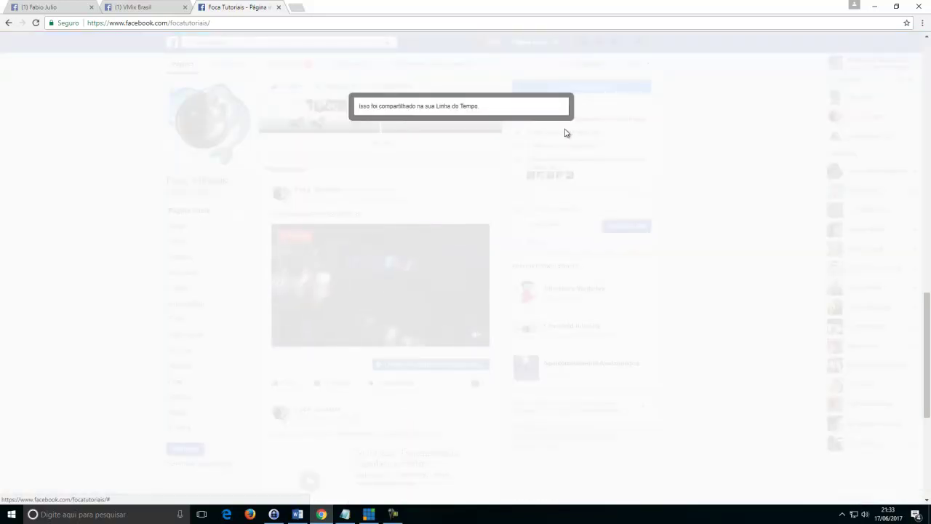
# Check the shared live video on the personal timeline, then cycle through the profile, VMix Brasil and Foca Tutoriais tabs.
pyautogui.click(61, 8)
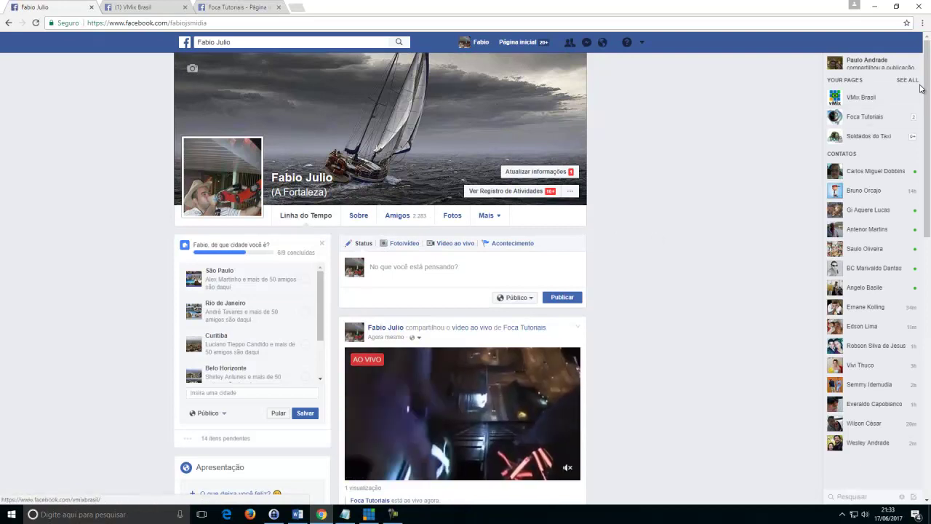
pyautogui.scroll(-1, 928, 101)
pyautogui.scroll(-1, 928, 102)
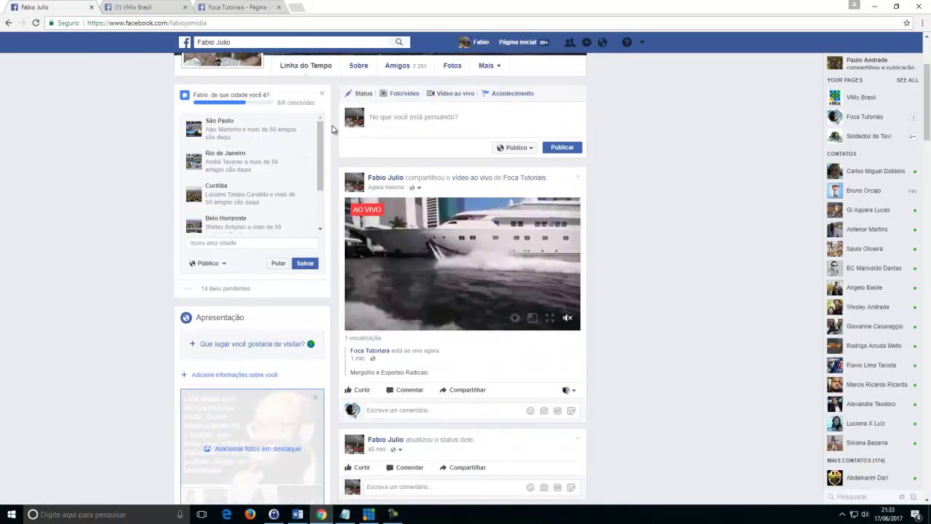
pyautogui.click(232, 6)
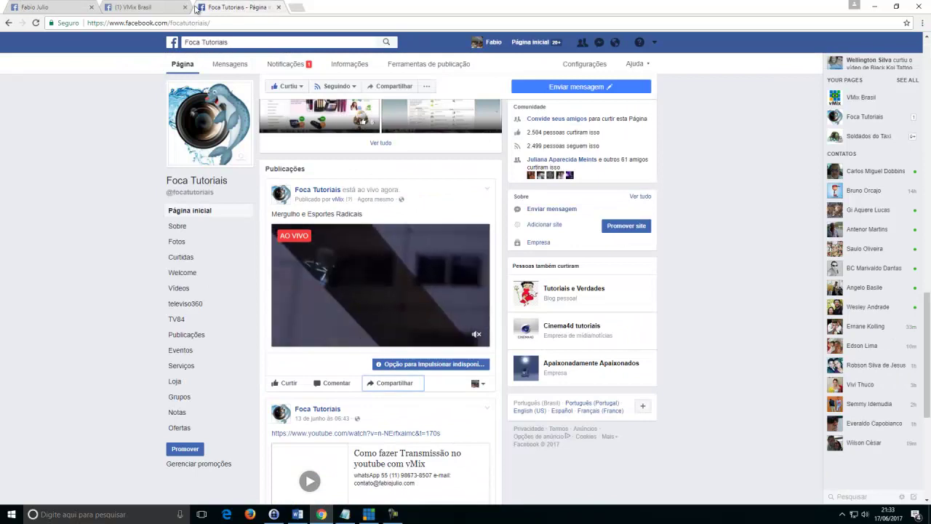
pyautogui.click(35, 6)
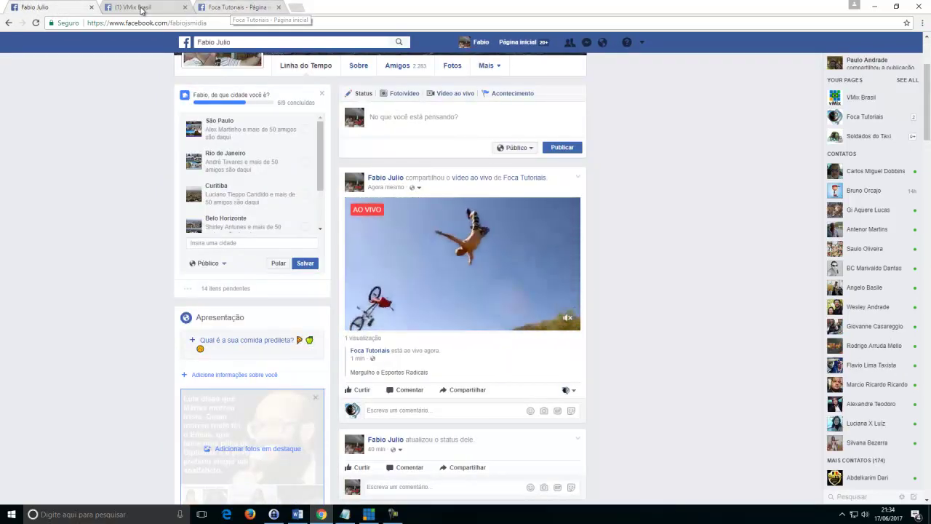
pyautogui.click(139, 7)
pyautogui.click(226, 6)
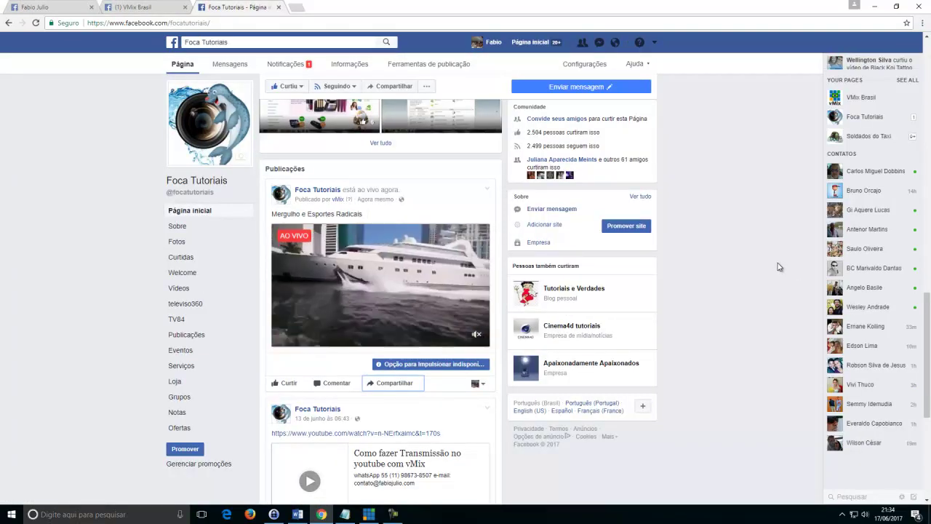
# Check the identity list and boost option on the Foca Tutoriais live post, then open its sharing options.
pyautogui.click(481, 384)
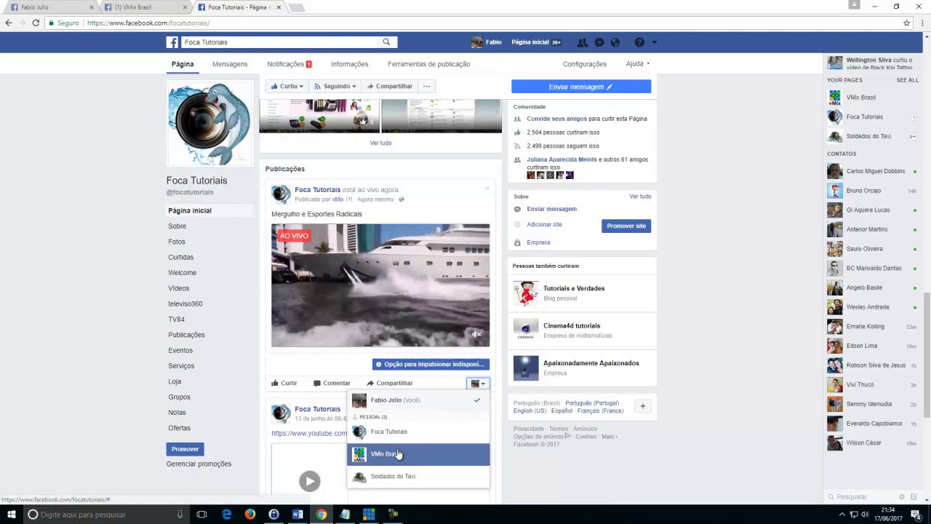
pyautogui.click(691, 280)
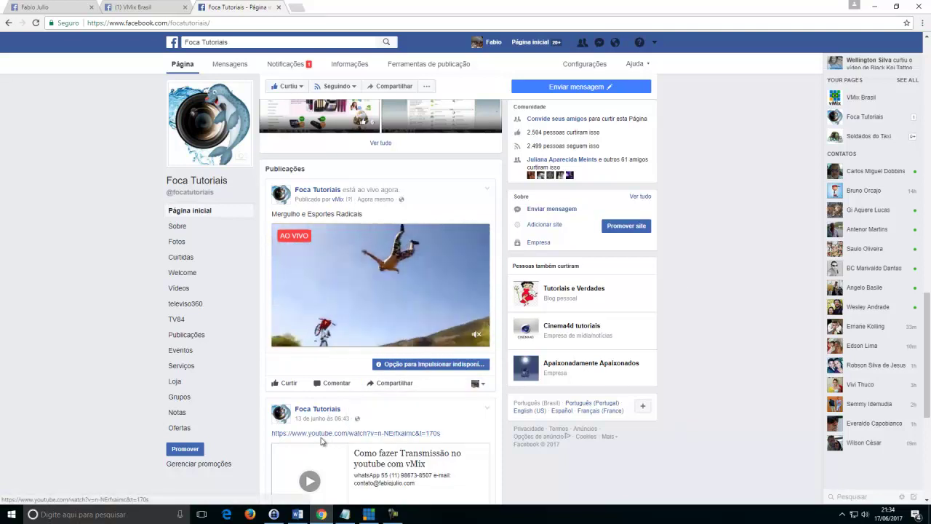
pyautogui.click(431, 364)
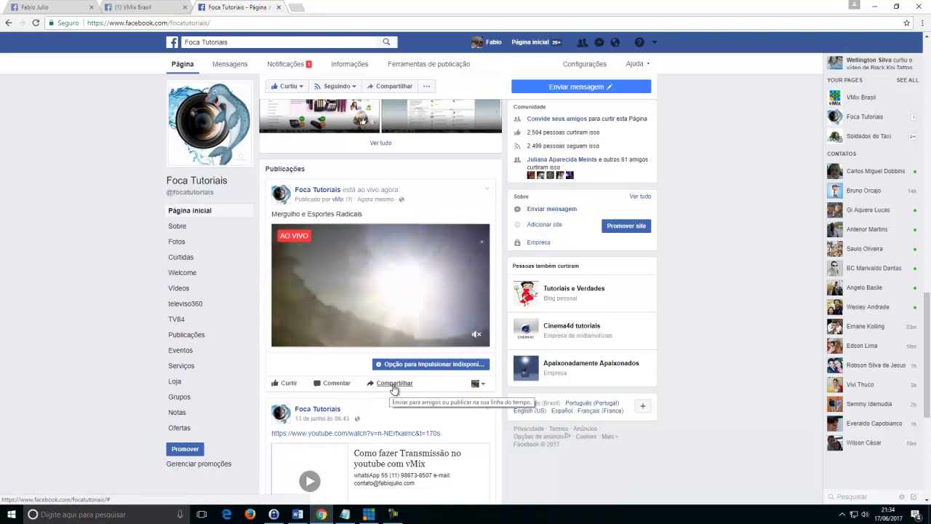
pyautogui.click(393, 384)
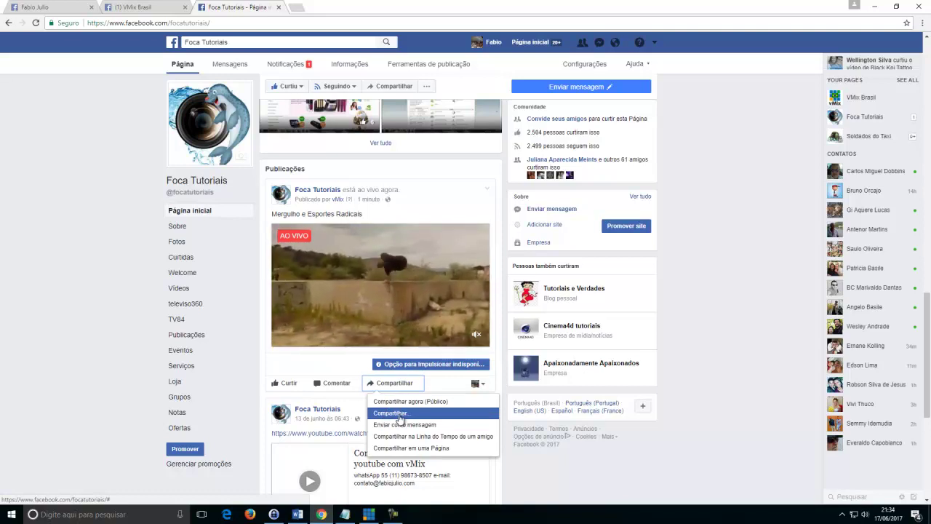
# Open the full share dialog for the live video and set the destination to Compartilhar em um grupo.
pyautogui.click(575, 409)
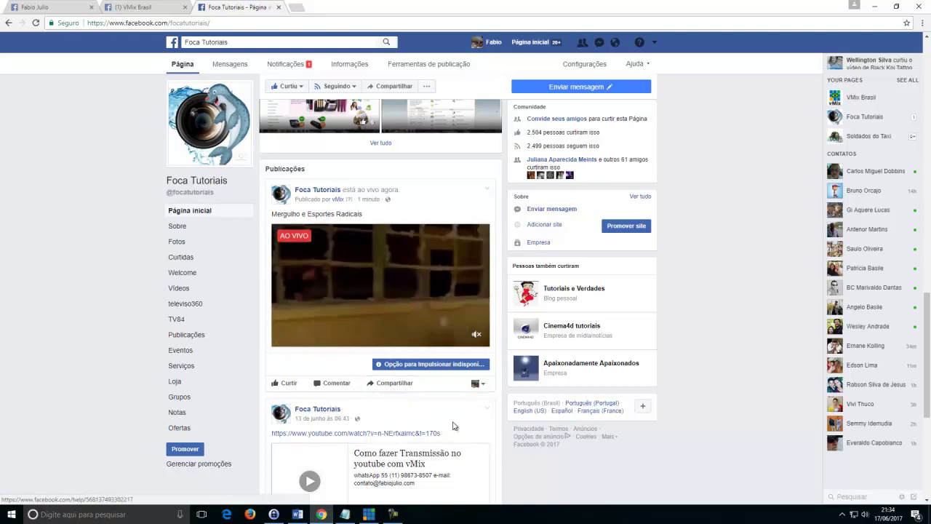
pyautogui.click(386, 385)
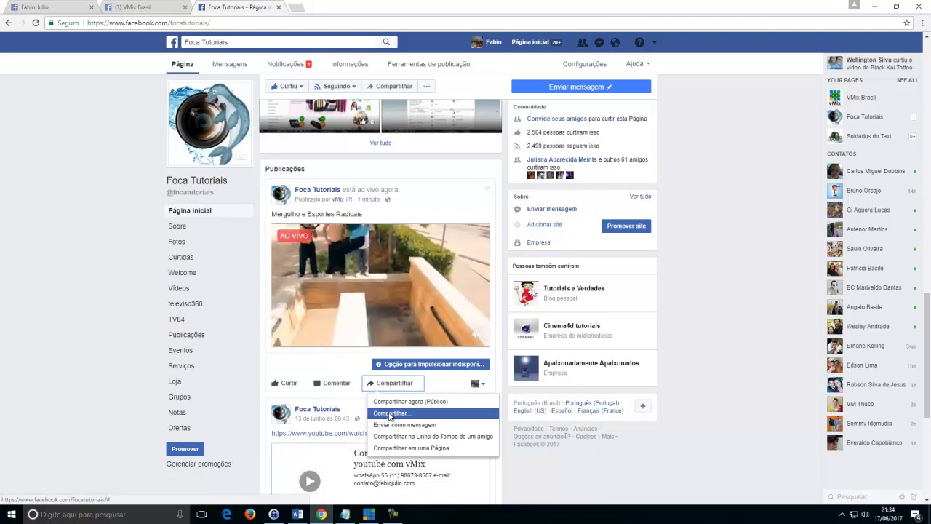
pyautogui.click(389, 413)
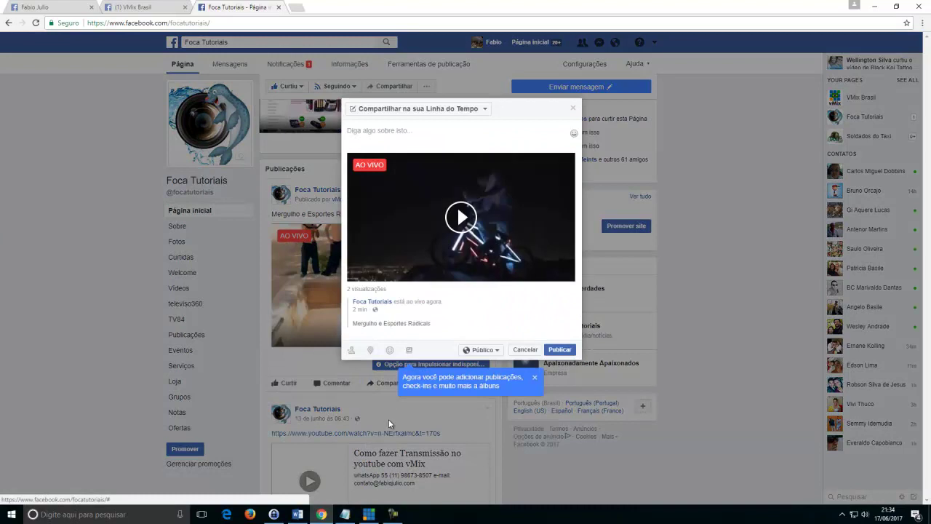
pyautogui.click(485, 111)
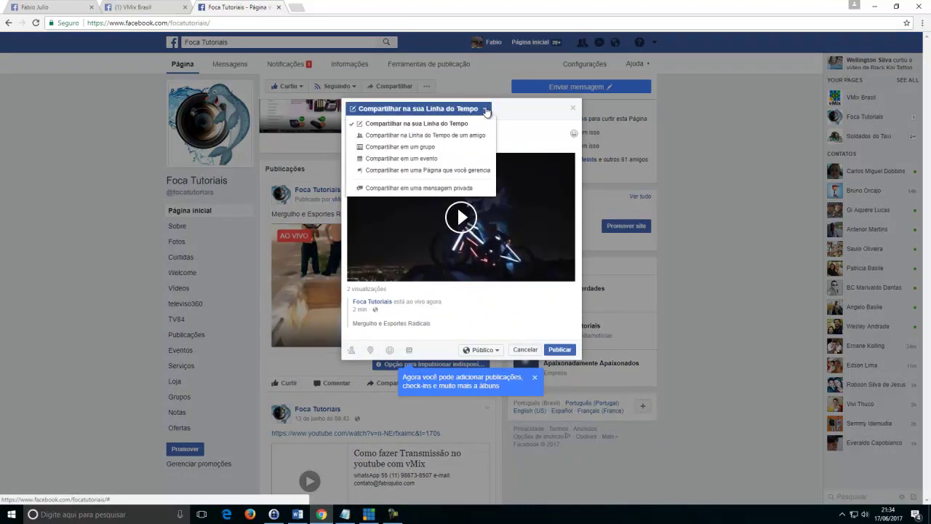
pyautogui.click(425, 149)
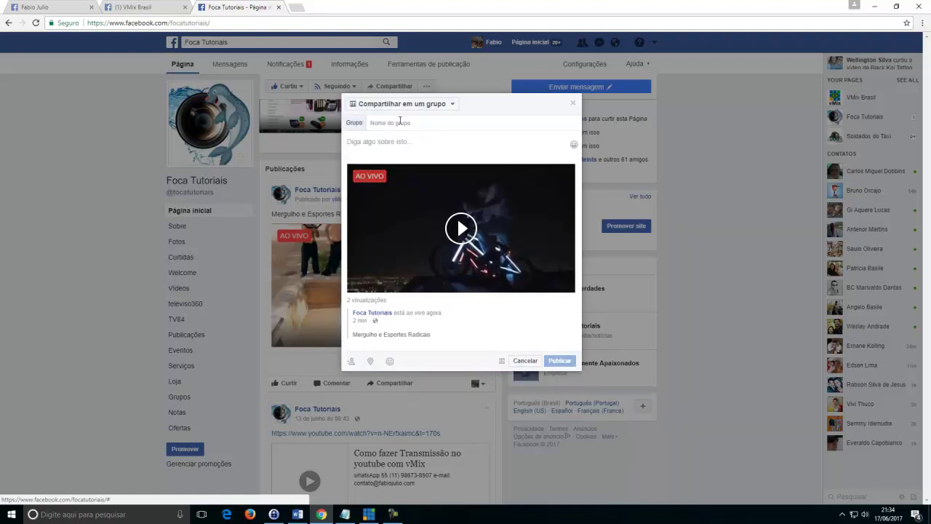
# Pick the VMix Brasil group, publish the share, and view the VMix Brasil tab.
pyautogui.click(399, 122)
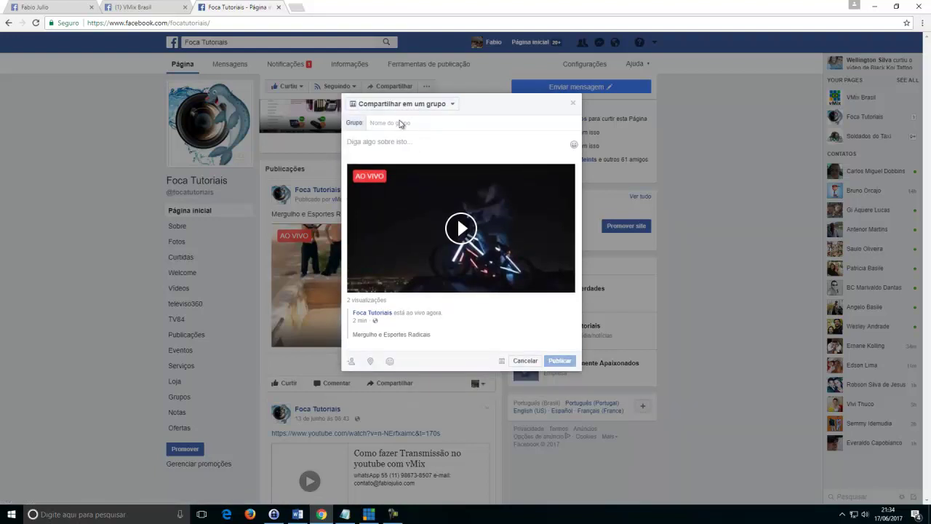
pyautogui.write('vm')
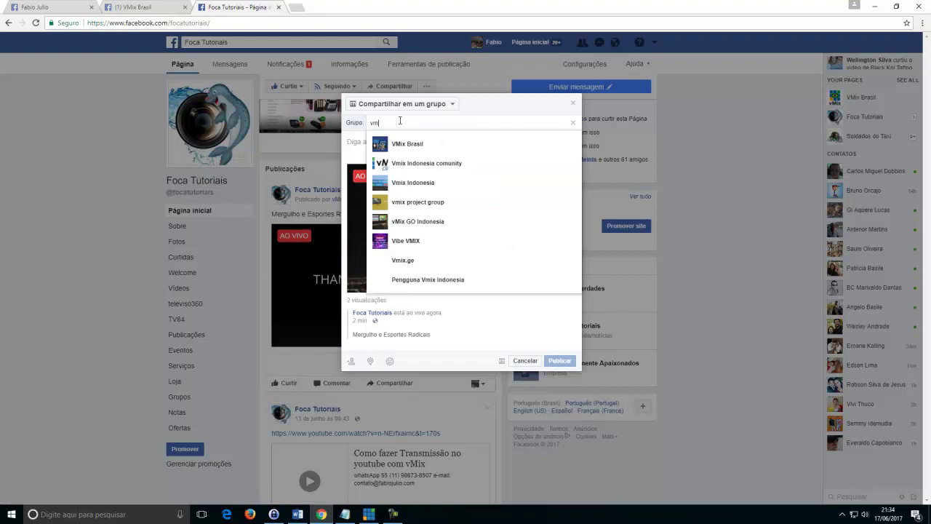
pyautogui.press('BackSpace')
pyautogui.press('BackSpace')
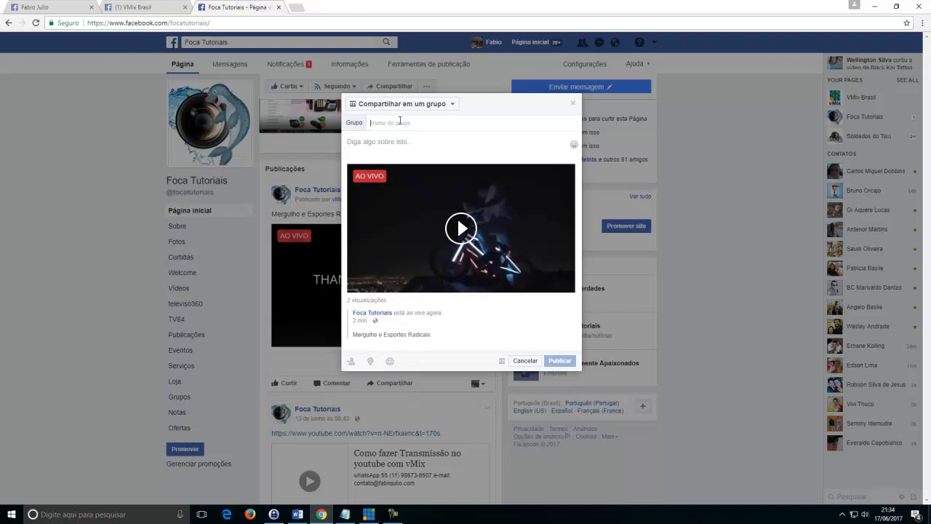
pyautogui.write('vmix')
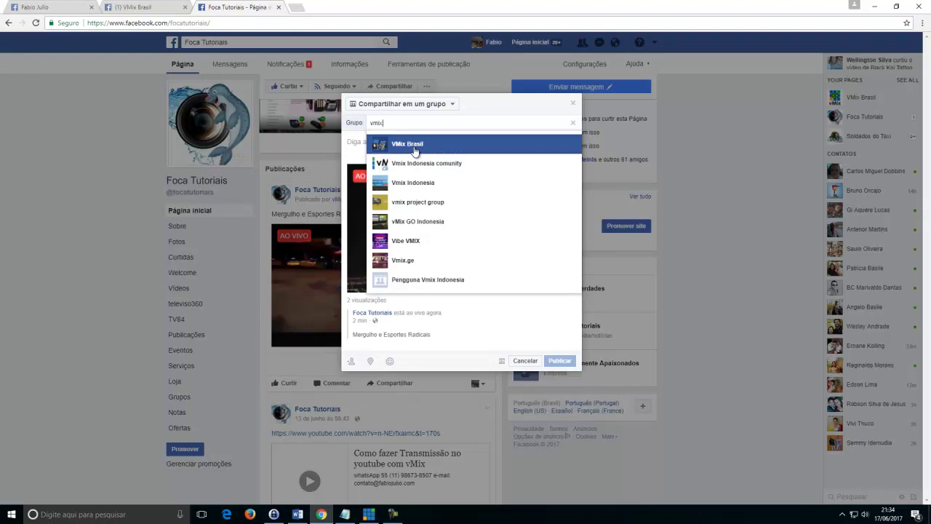
pyautogui.click(416, 149)
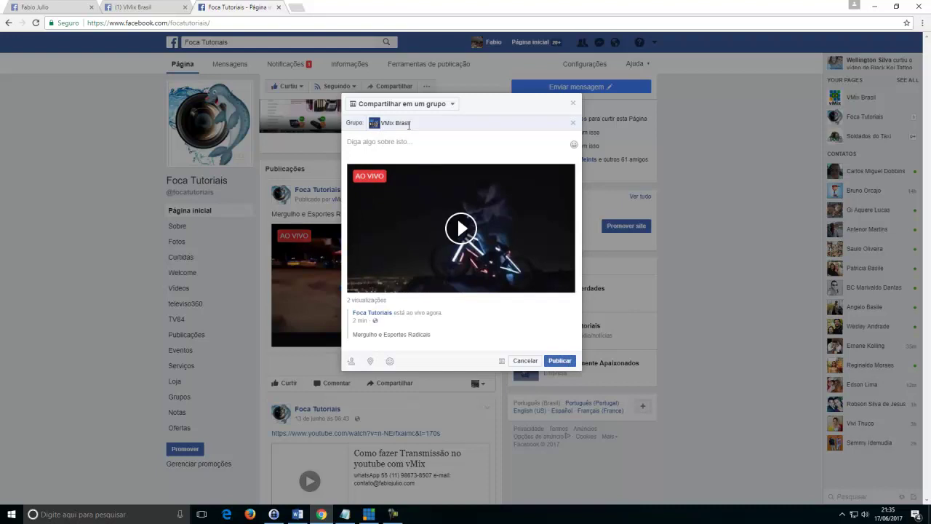
pyautogui.click(558, 361)
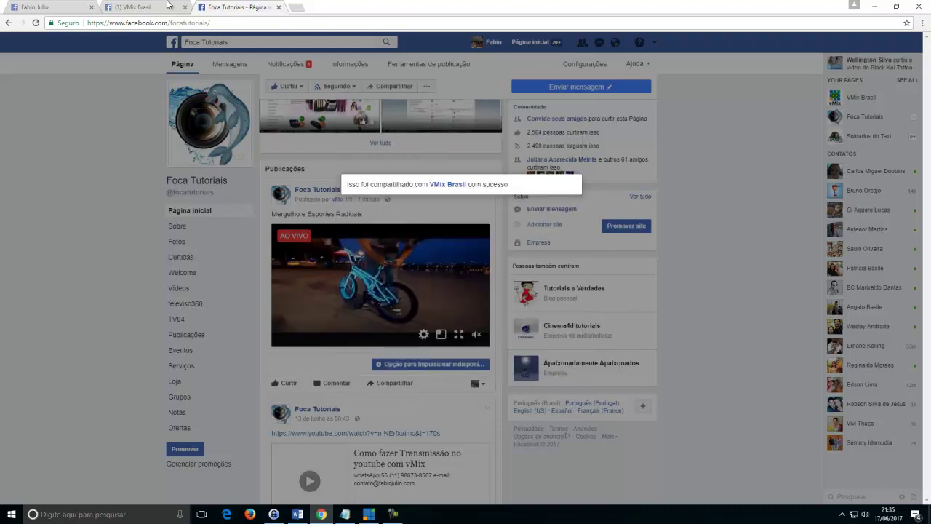
pyautogui.click(168, 5)
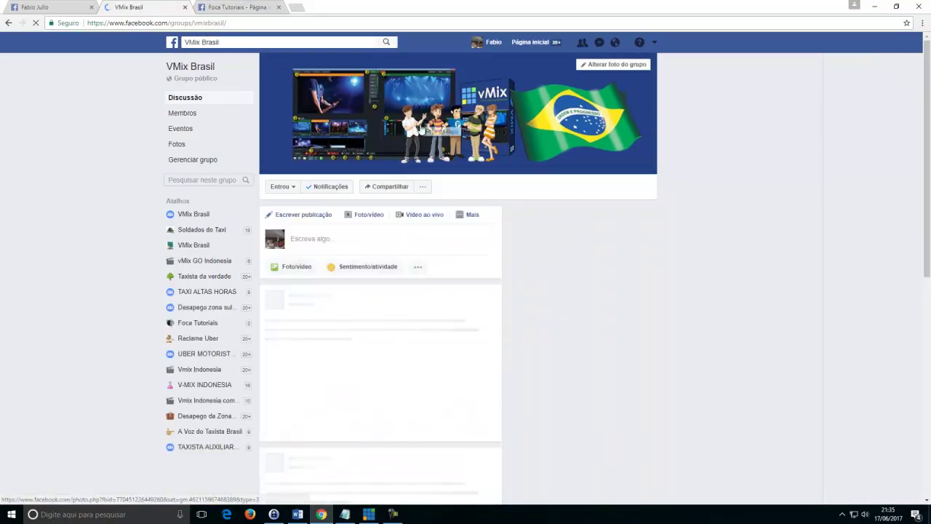
# Open the shared live video in the VMix Brasil group's viewer, then close it.
pyautogui.click(378, 392)
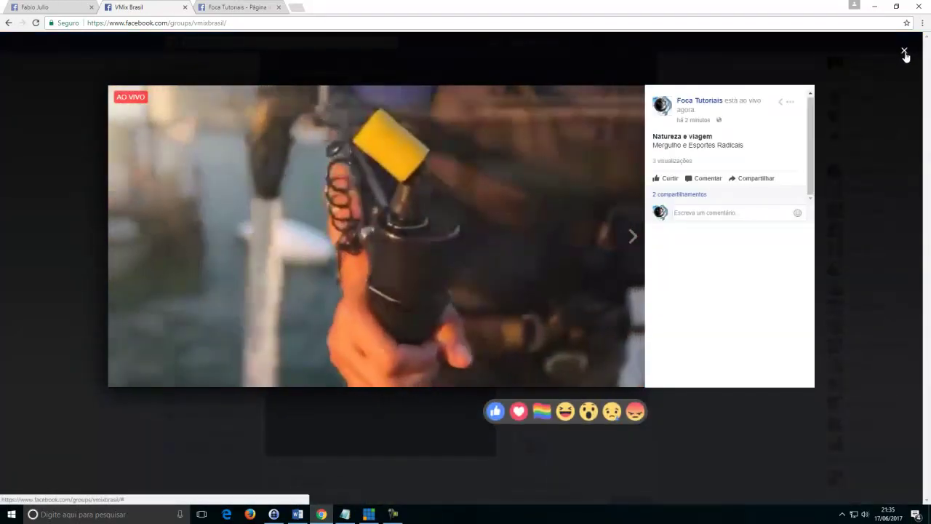
pyautogui.click(904, 51)
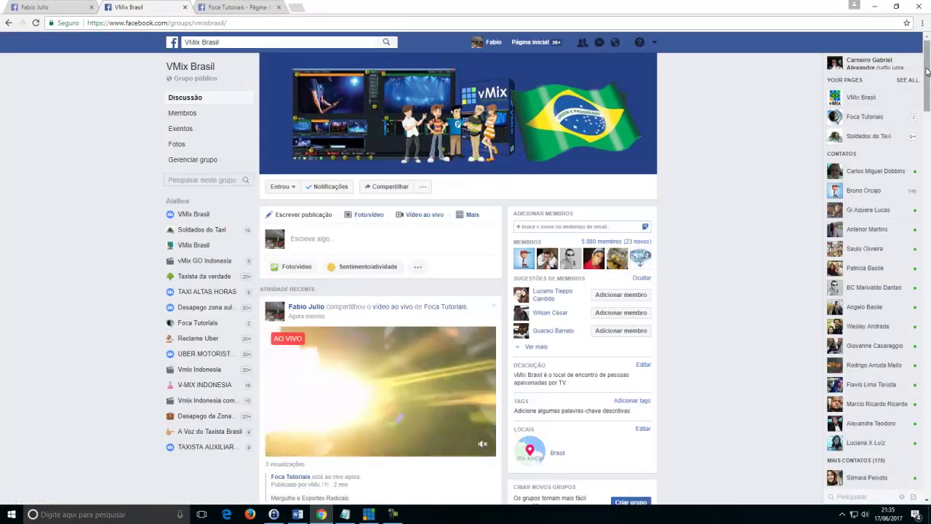
pyautogui.scroll(-2, 924, 88)
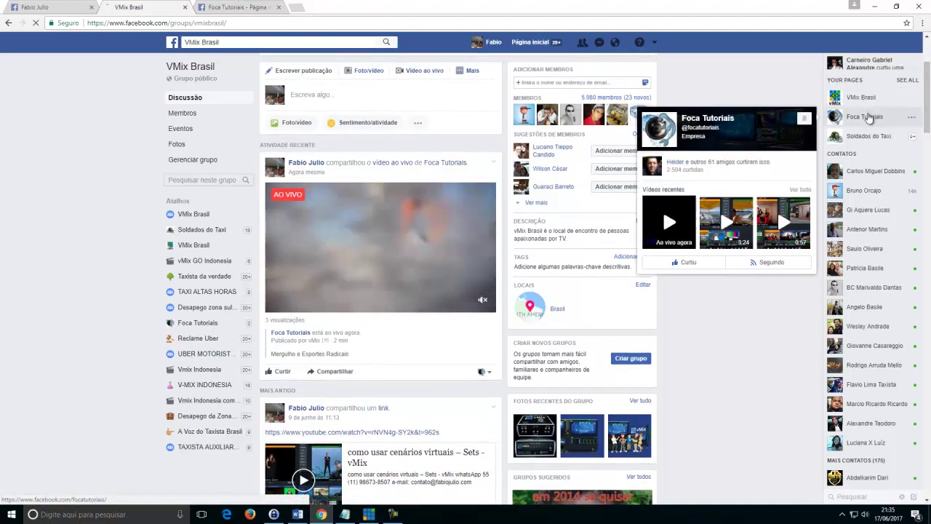
# Check the share across the VMix Brasil and profile tabs, ending on the Foca Tutoriais page.
pyautogui.click(240, 8)
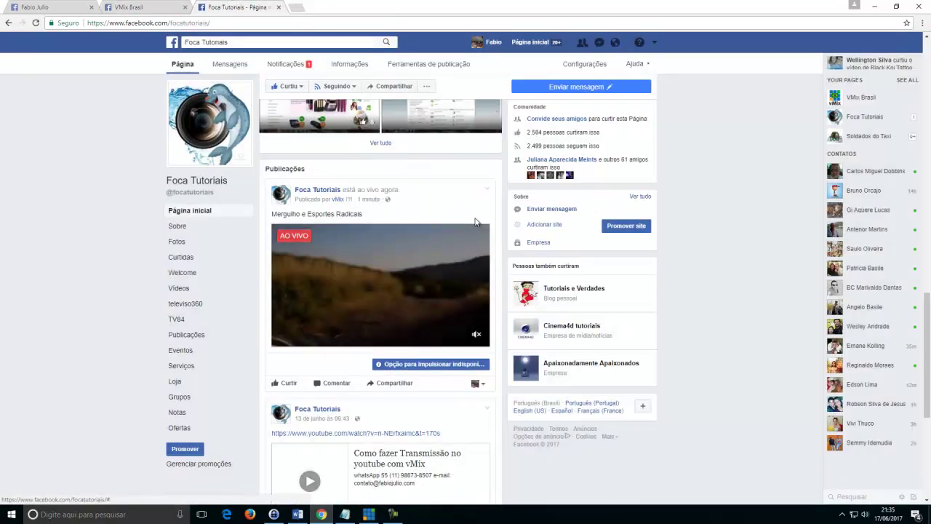
pyautogui.click(128, 7)
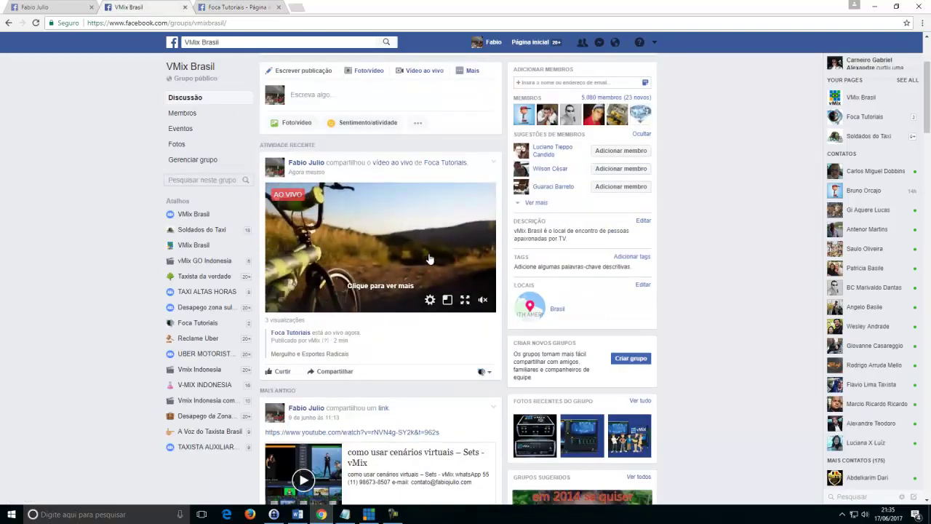
pyautogui.click(67, 9)
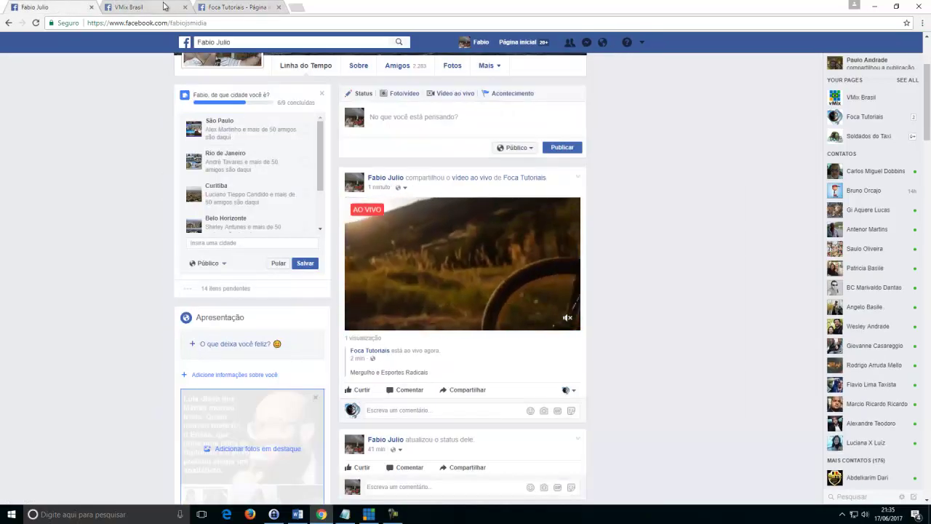
pyautogui.click(151, 9)
pyautogui.click(222, 8)
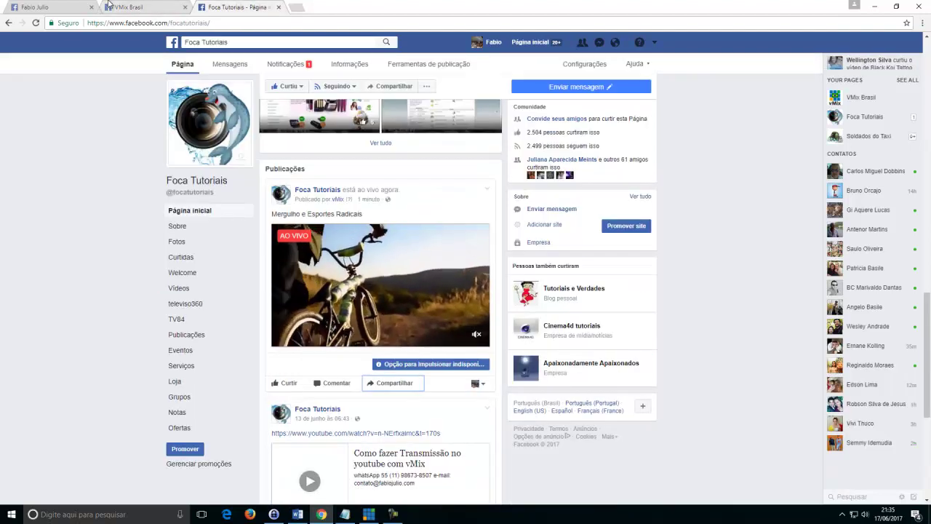
pyautogui.click(44, 7)
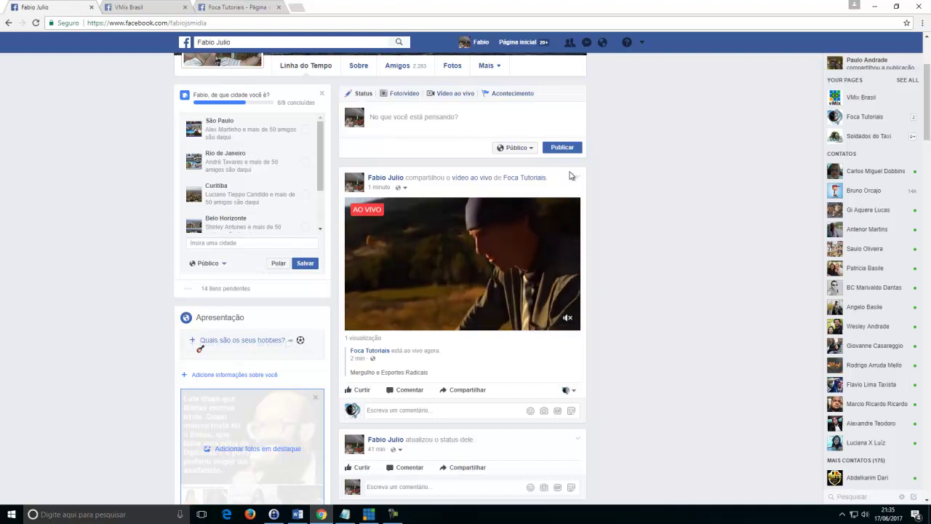
pyautogui.click(233, 7)
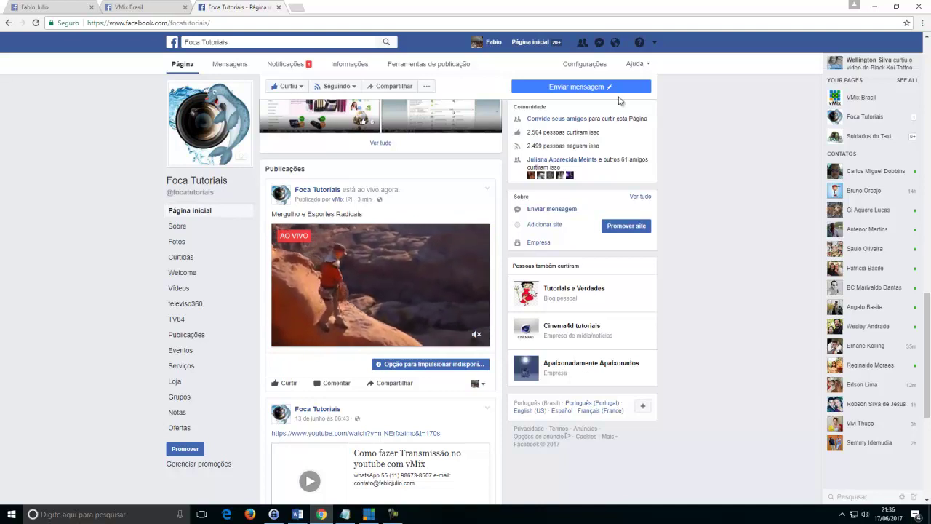
# Stop the vMix stream to Facebook, confirming with Sim.
pyautogui.moveTo(370, 515)
pyautogui.click(373, 464)
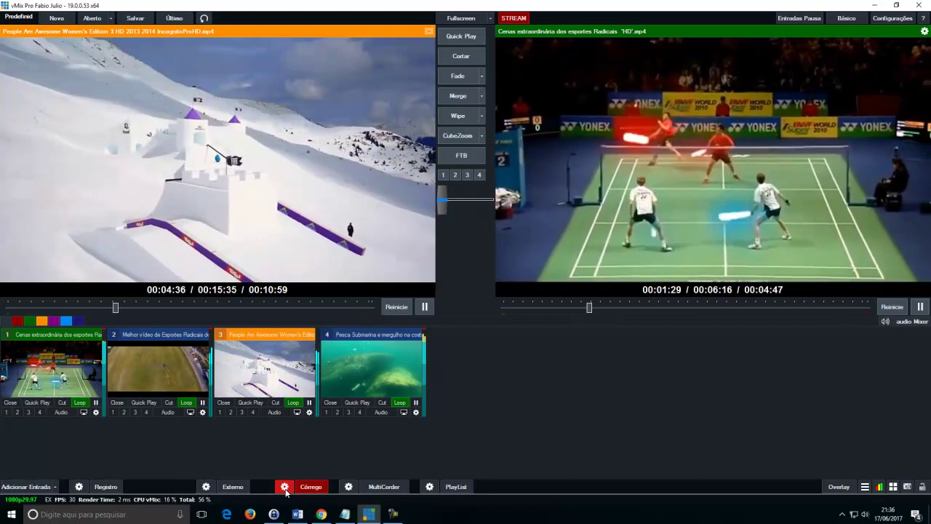
pyautogui.click(309, 491)
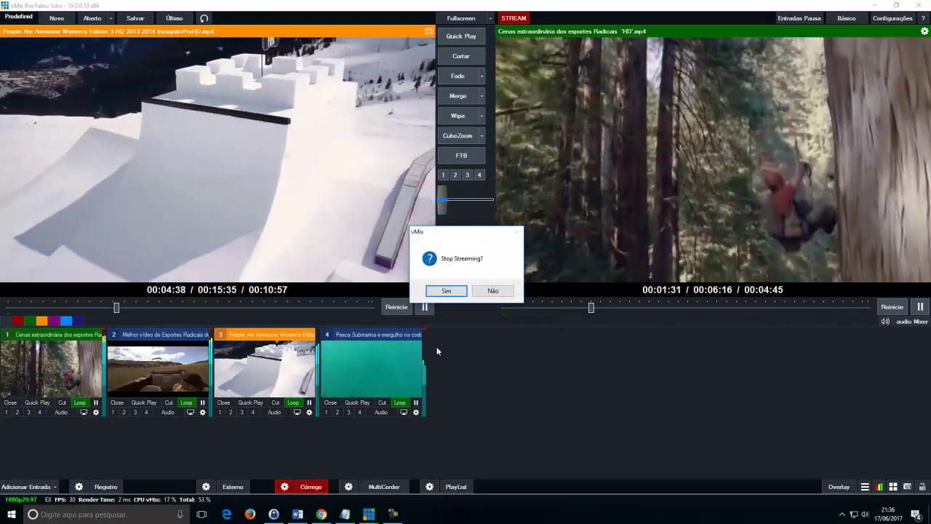
pyautogui.click(443, 289)
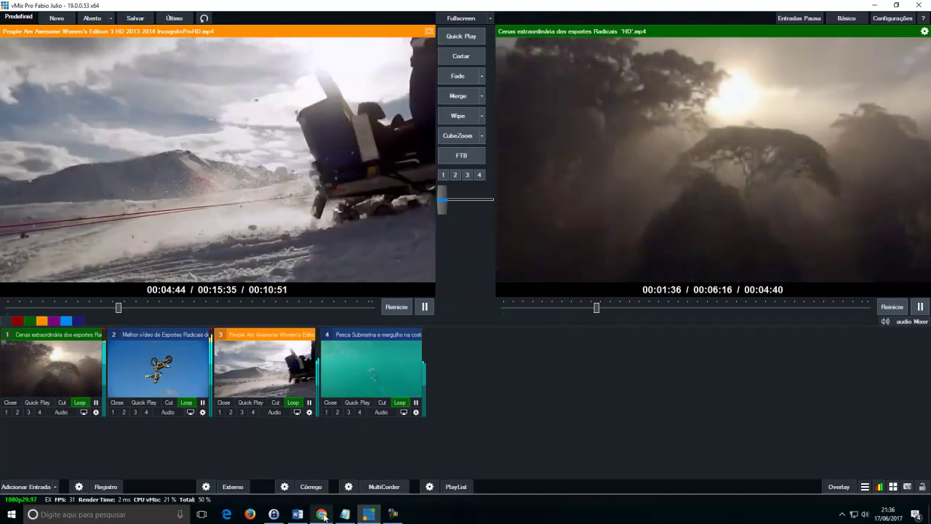
# Reload the Foca Tutoriais page in Chrome from the address bar.
pyautogui.moveTo(320, 514)
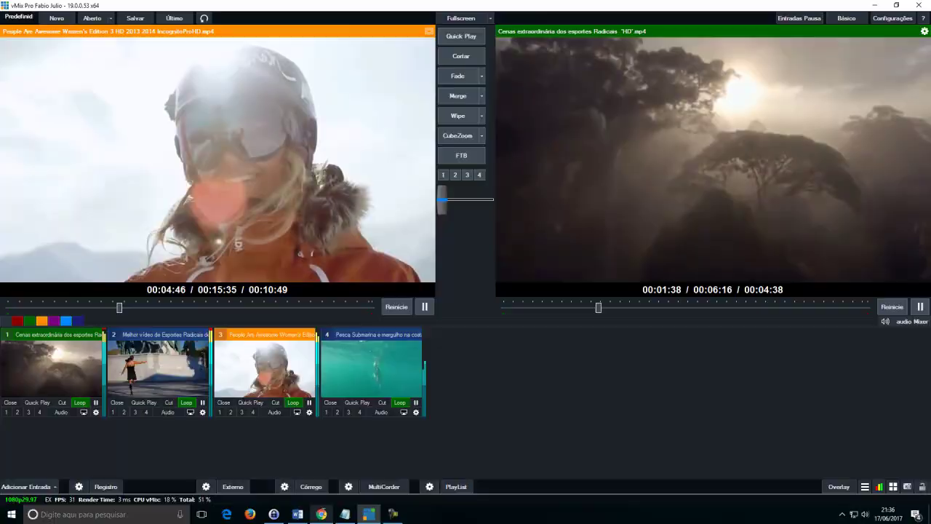
pyautogui.click(321, 513)
pyautogui.click(286, 26)
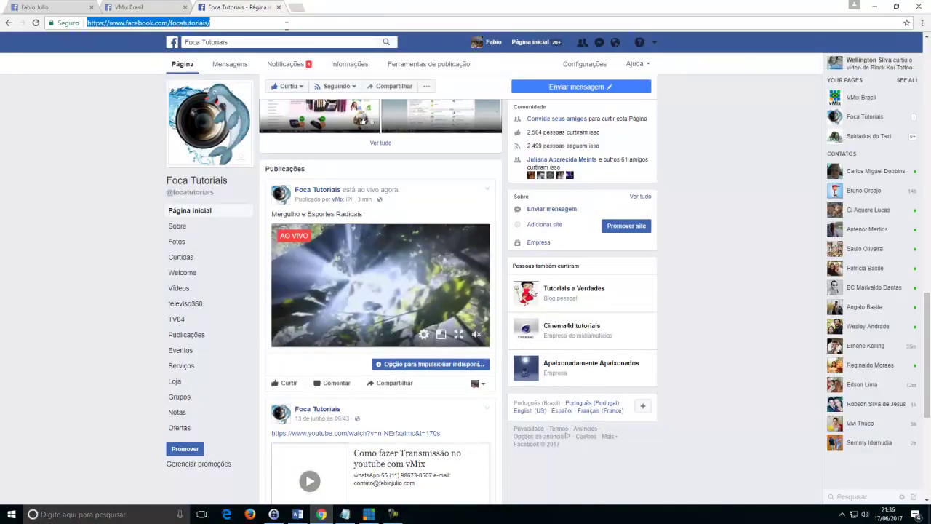
pyautogui.press('Return')
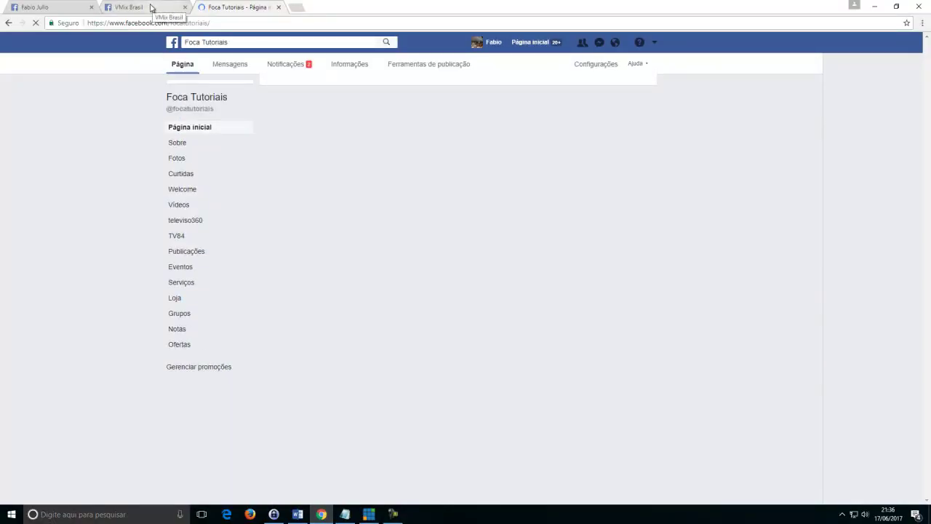
# Reload the VMix Brasil group page and the personal profile page.
pyautogui.click(151, 7)
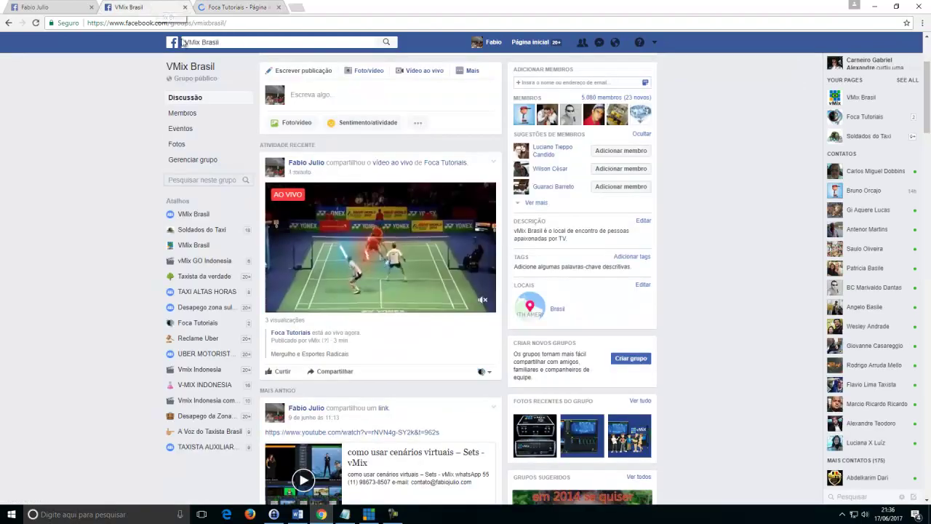
pyautogui.click(242, 27)
pyautogui.press('Return')
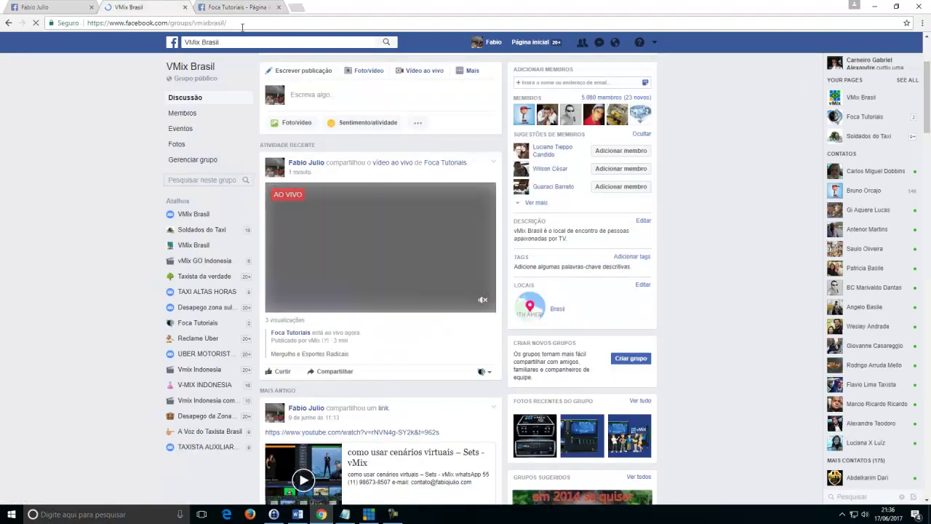
pyautogui.click(55, 7)
pyautogui.click(178, 23)
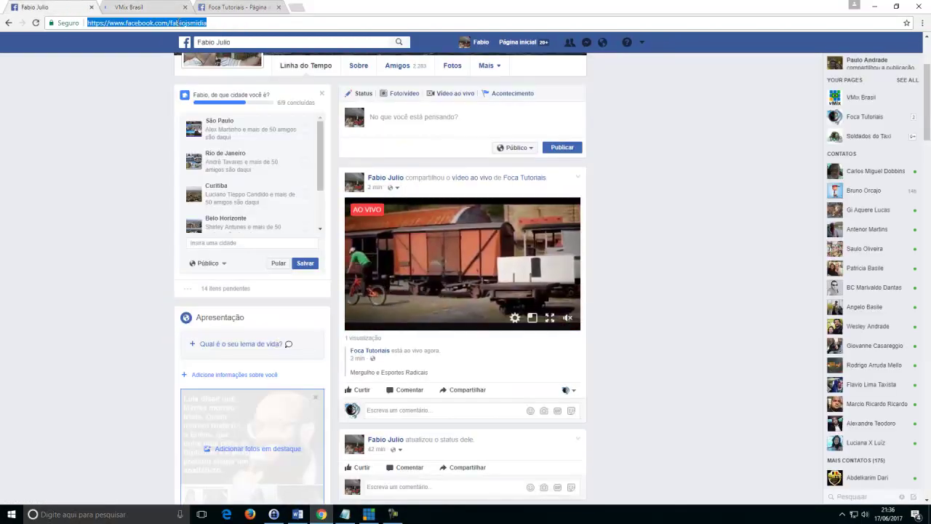
pyautogui.press('Return')
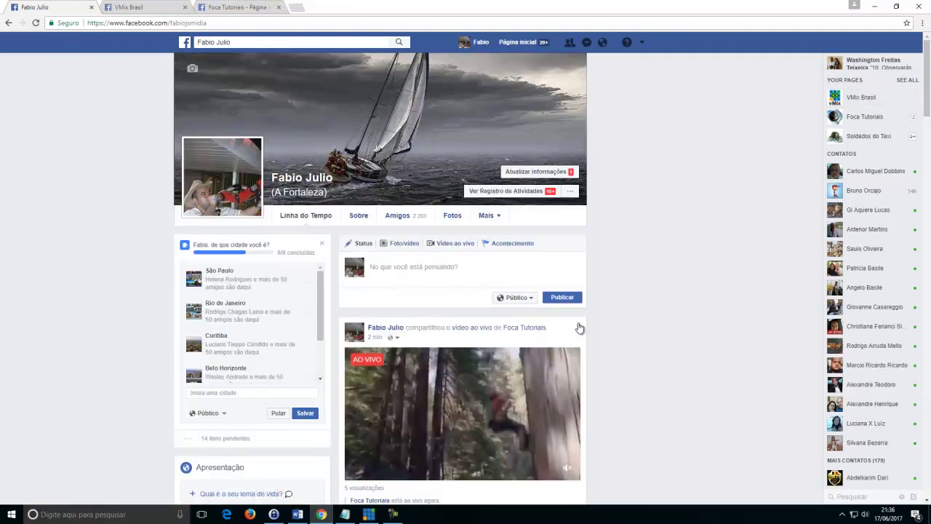
# Delete the shared live post from the personal timeline.
pyautogui.click(578, 327)
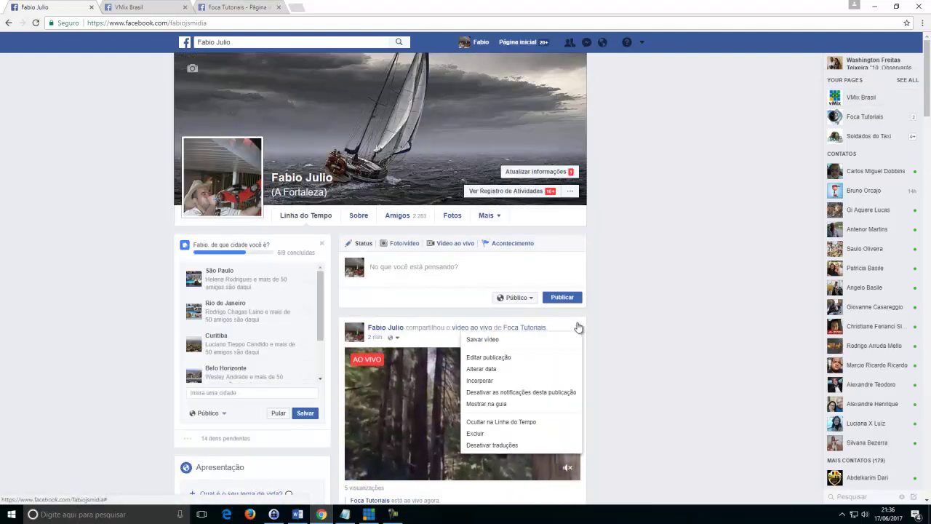
pyautogui.click(484, 432)
pyautogui.click(519, 242)
# Delete the shared live post from the VMix Brasil group.
pyautogui.click(164, 13)
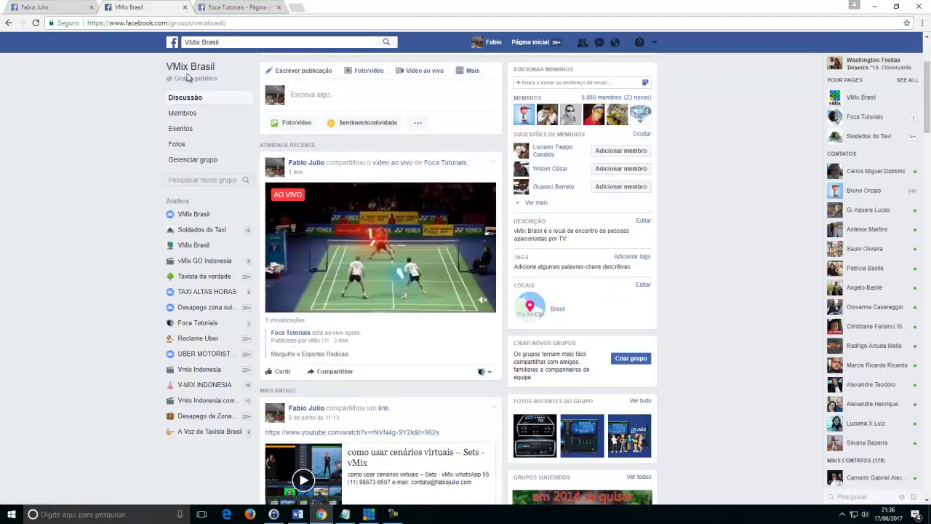
pyautogui.click(493, 163)
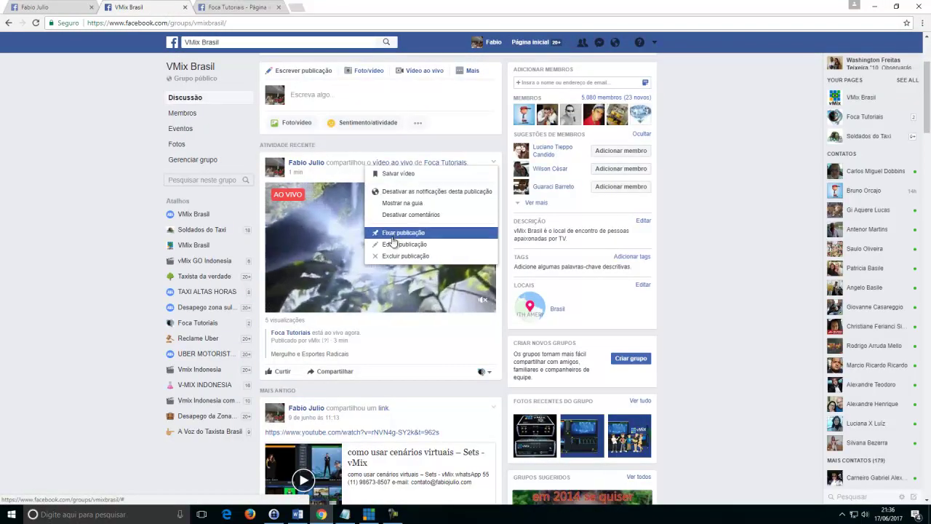
pyautogui.click(416, 258)
pyautogui.click(547, 210)
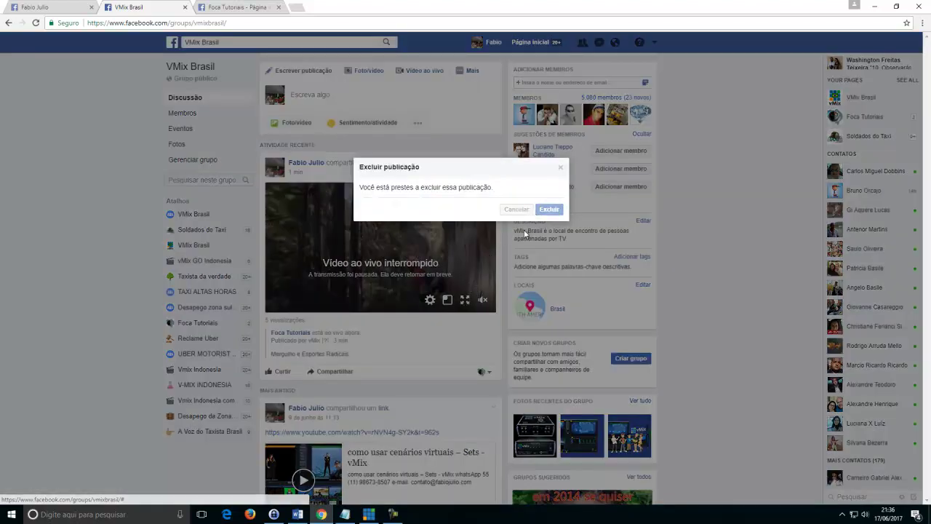
# Delete the Mergulho e Esportes Radicais live post from the Foca Tutoriais page.
pyautogui.hotkey('ctrl', 'Tab')
pyautogui.click(488, 296)
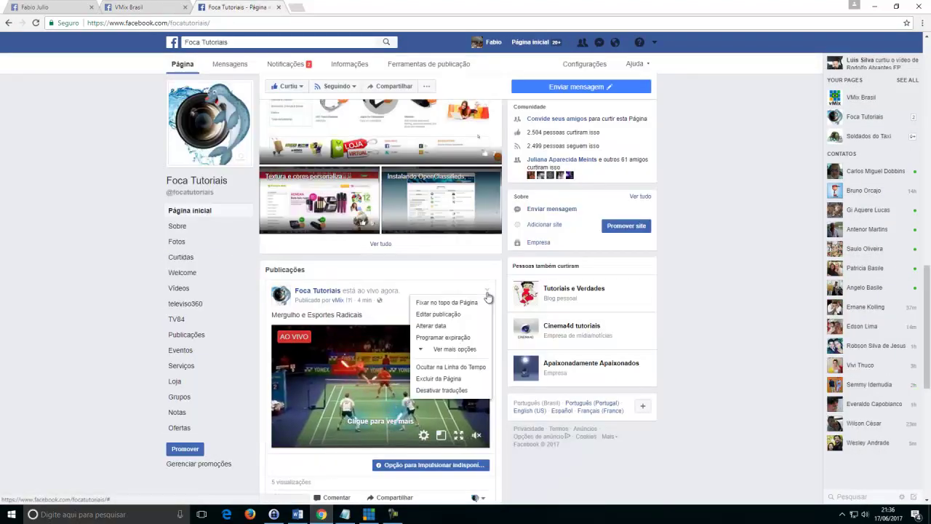
pyautogui.click(427, 376)
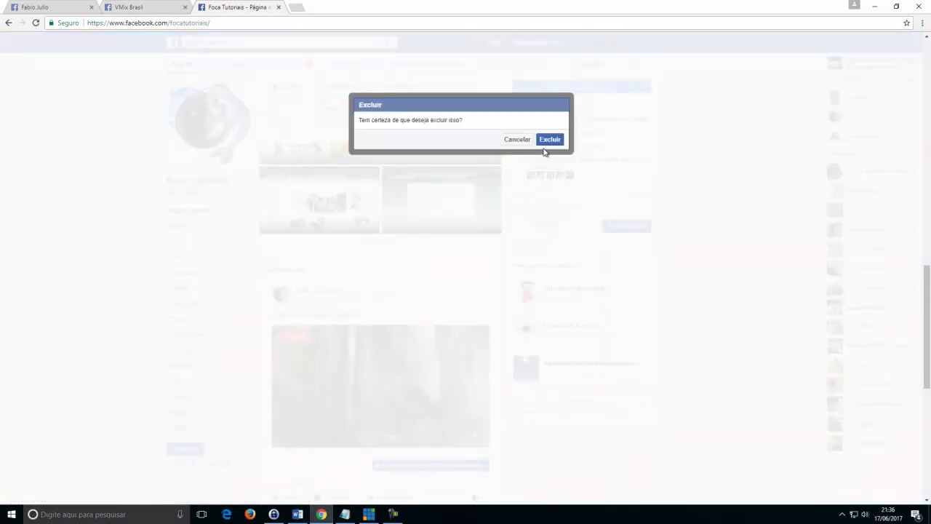
pyautogui.click(547, 141)
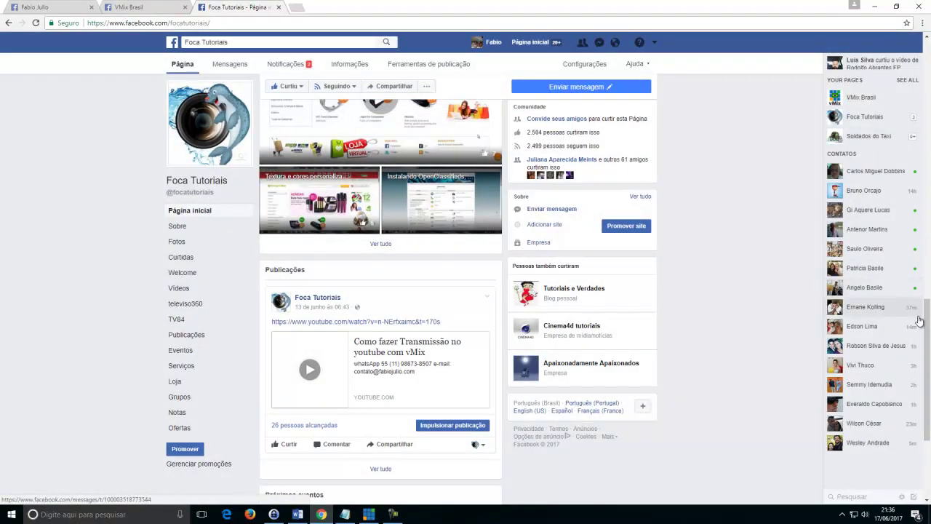
pyautogui.moveTo(927, 342); pyautogui.dragTo(928, 65)
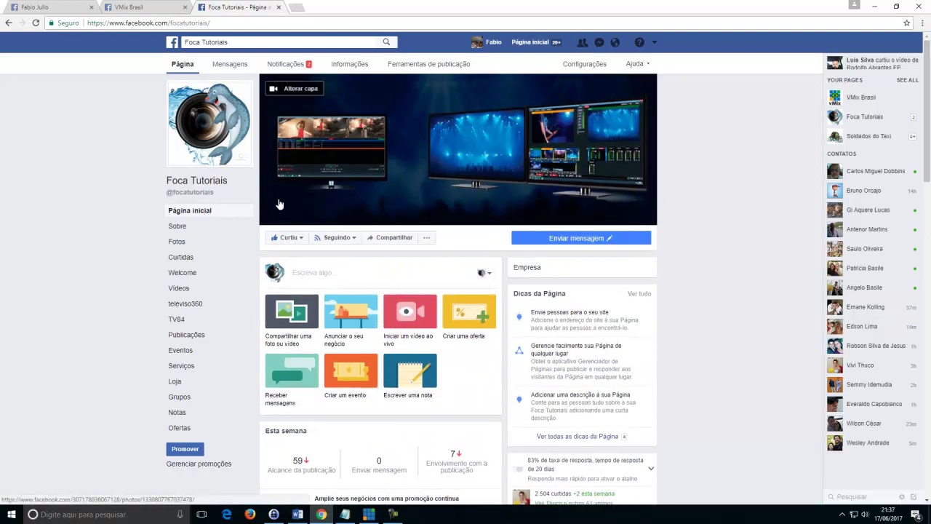
# In vMix Streaming Settings, set Destino to Custom RTMP Server and close the window.
pyautogui.click(369, 514)
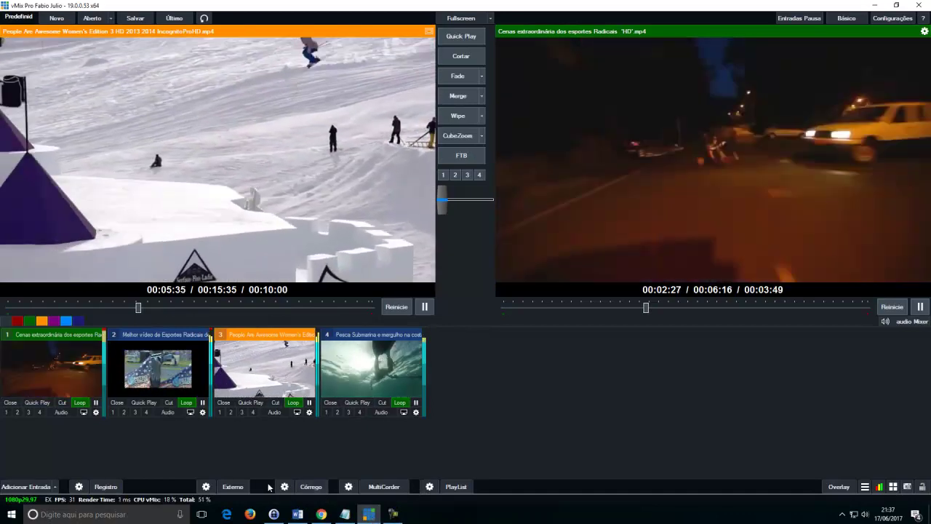
pyautogui.click(285, 486)
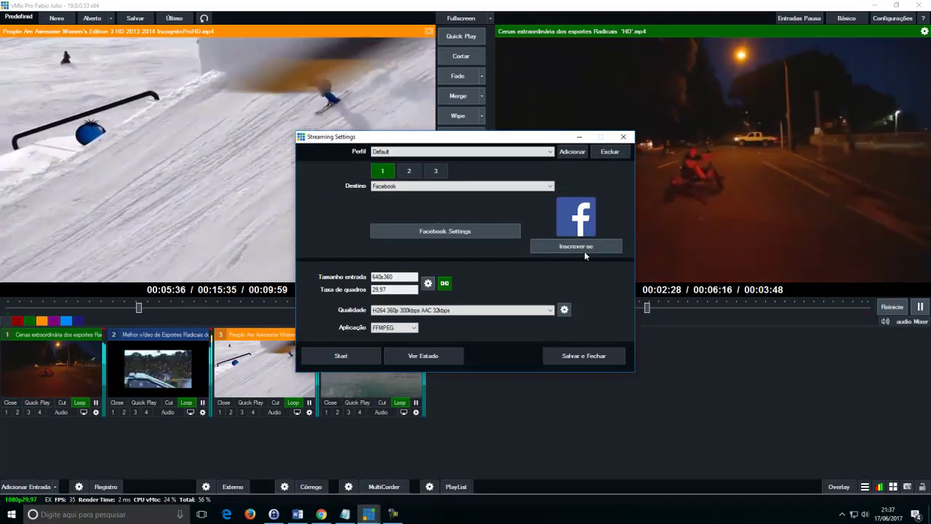
pyautogui.click(509, 186)
pyautogui.click(407, 194)
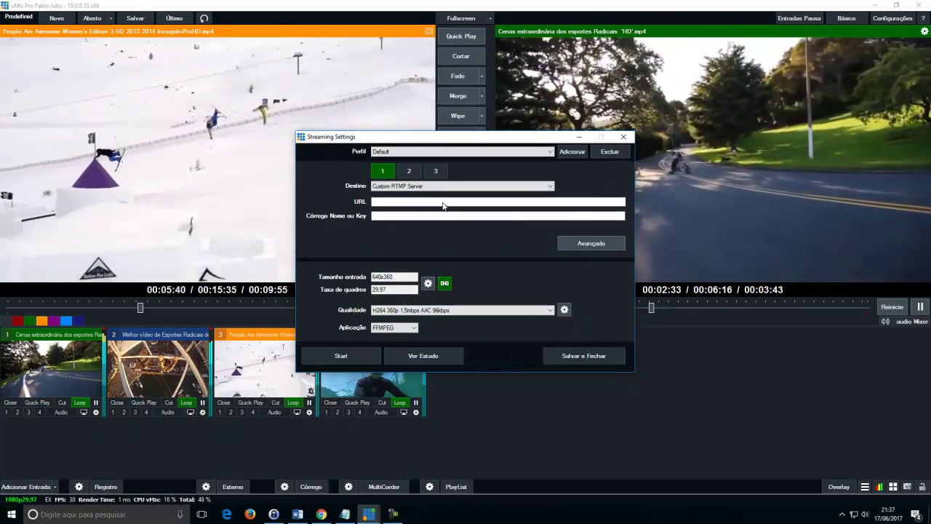
pyautogui.click(436, 186)
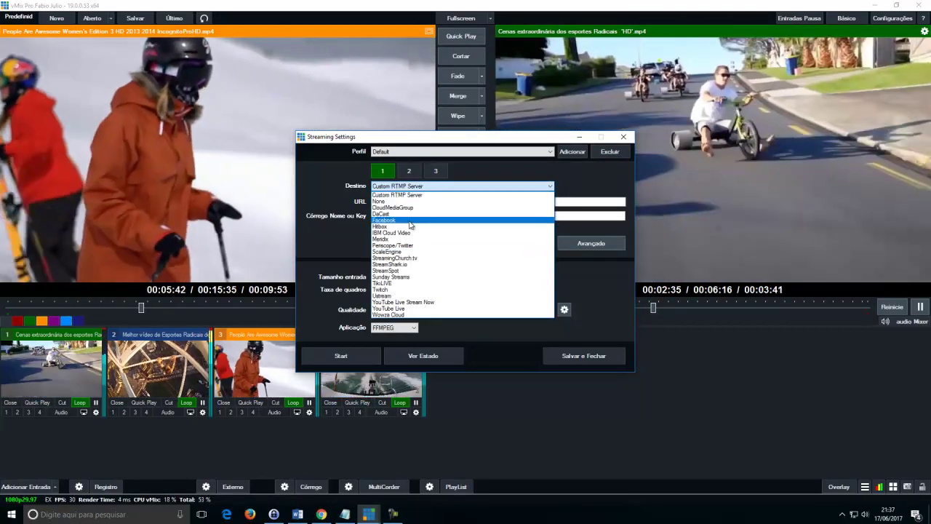
pyautogui.click(451, 195)
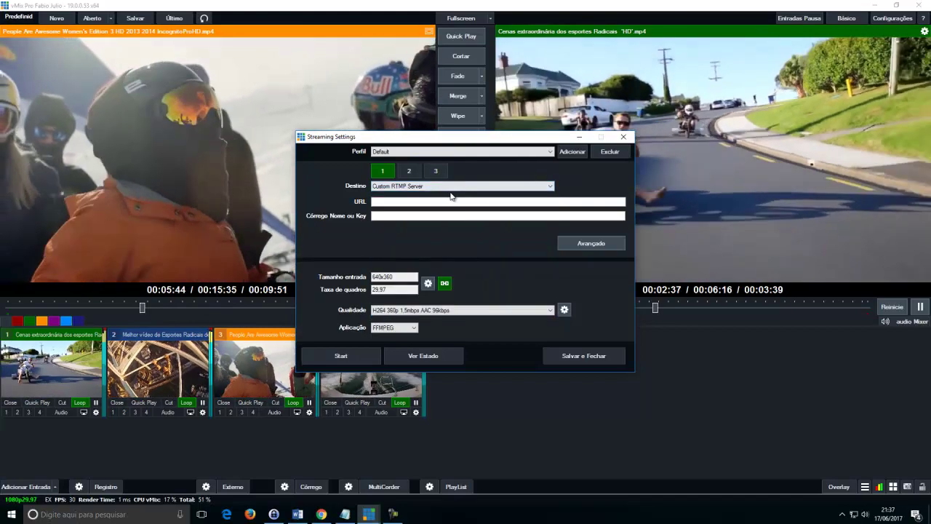
pyautogui.click(450, 186)
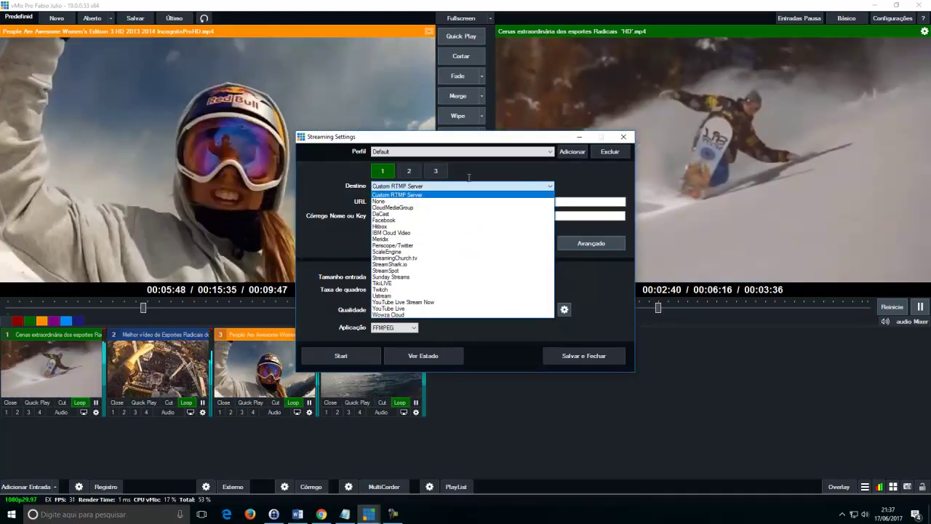
pyautogui.click(469, 176)
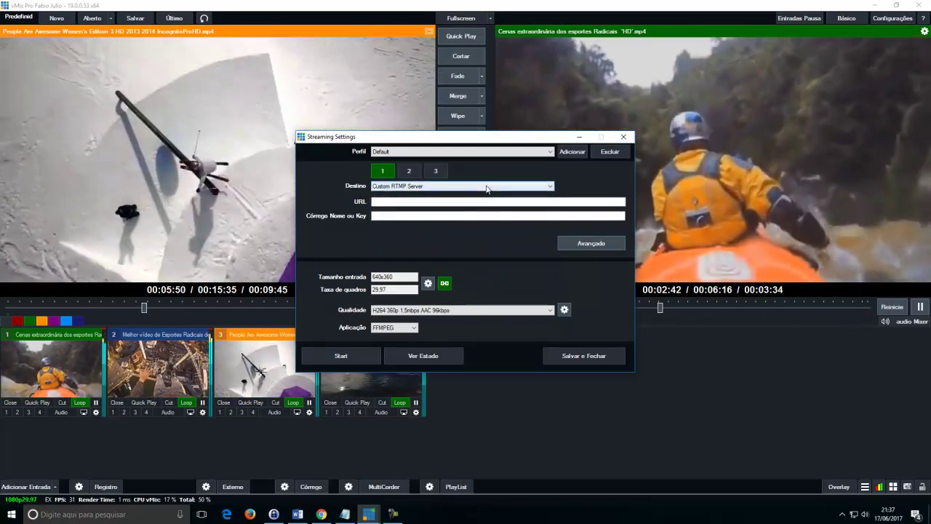
pyautogui.click(487, 187)
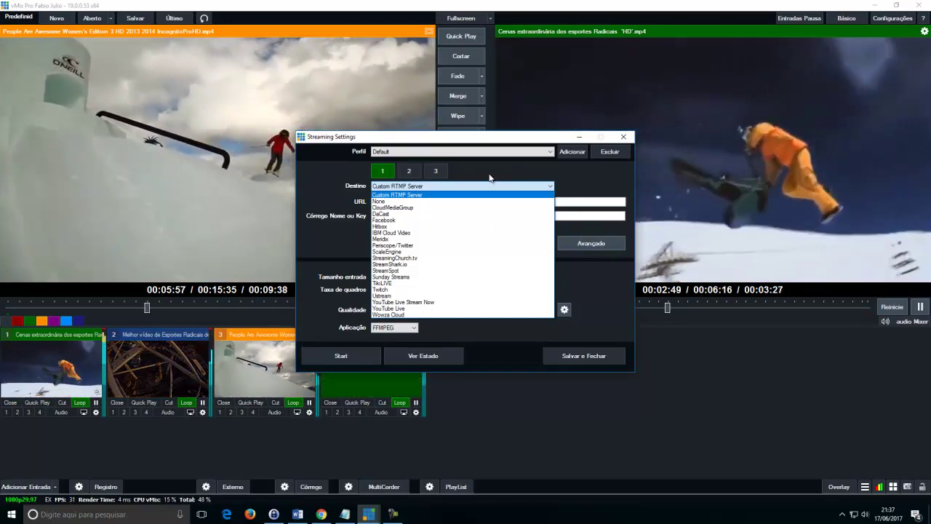
pyautogui.click(397, 195)
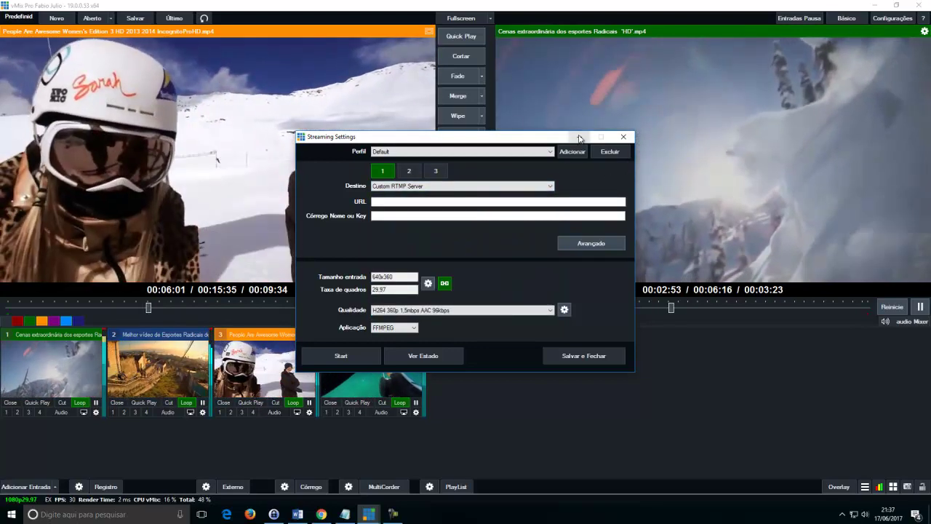
pyautogui.click(623, 136)
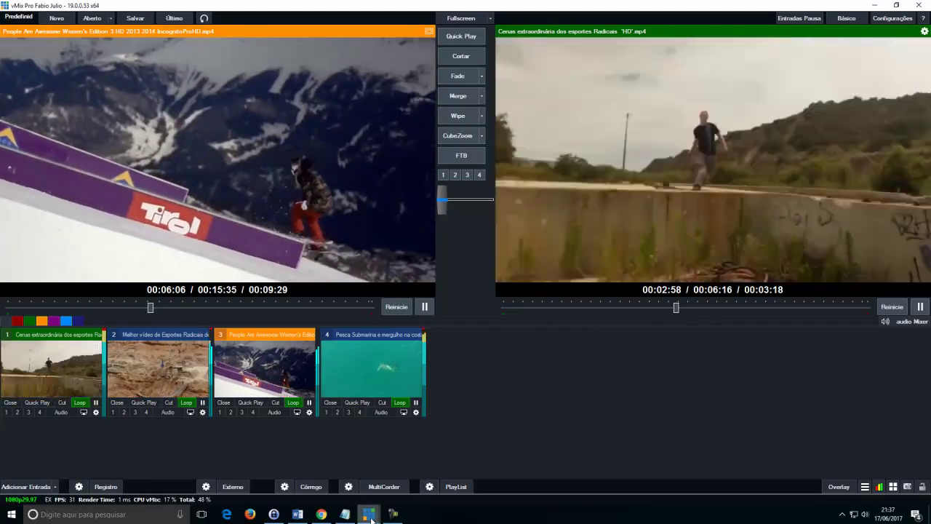
# Start a new live video from the Foca Tutoriais page's video library in publishing tools.
pyautogui.moveTo(369, 513)
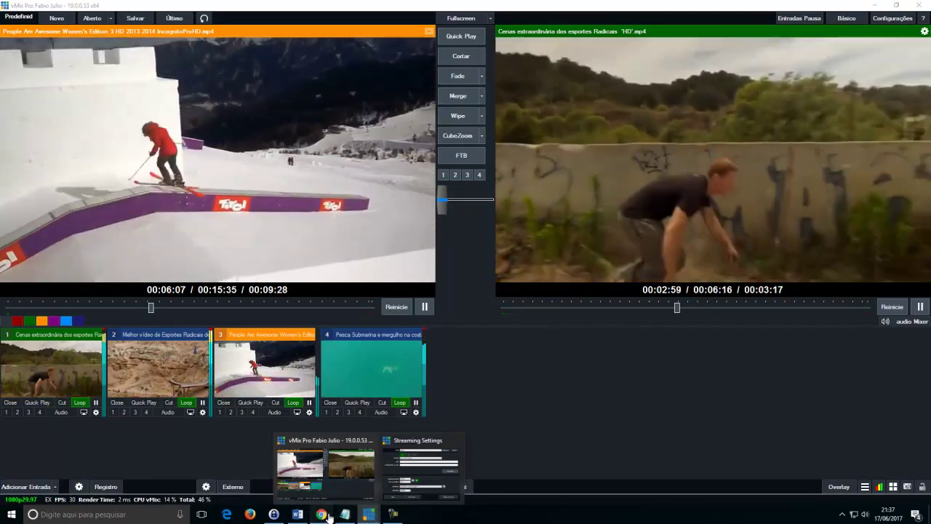
pyautogui.click(324, 515)
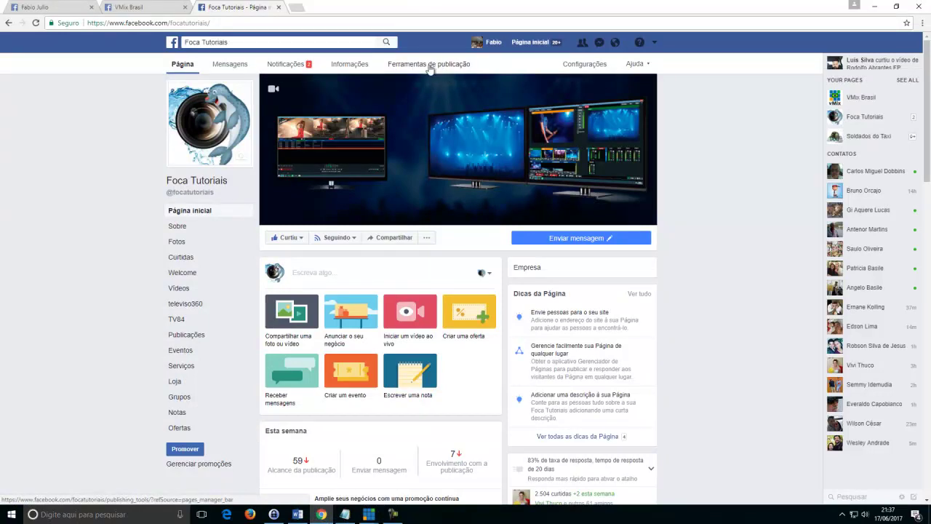
pyautogui.click(429, 67)
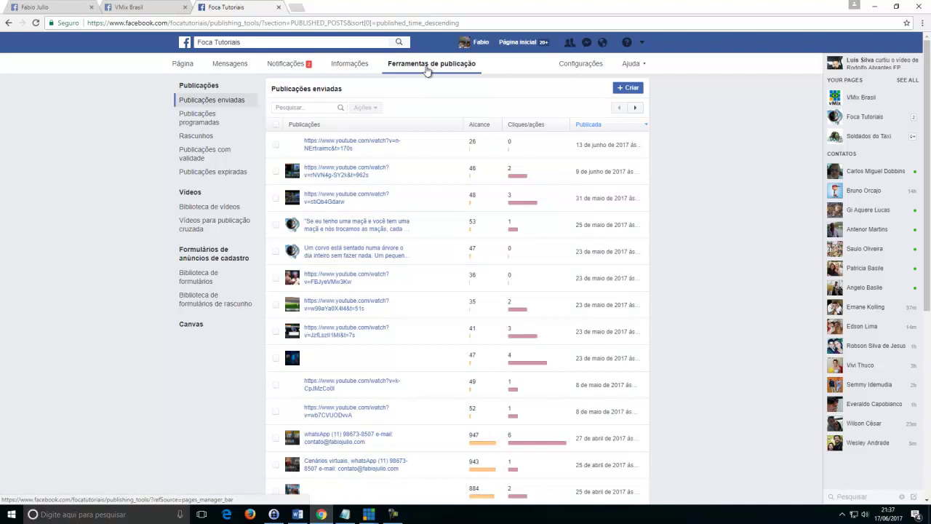
pyautogui.click(204, 207)
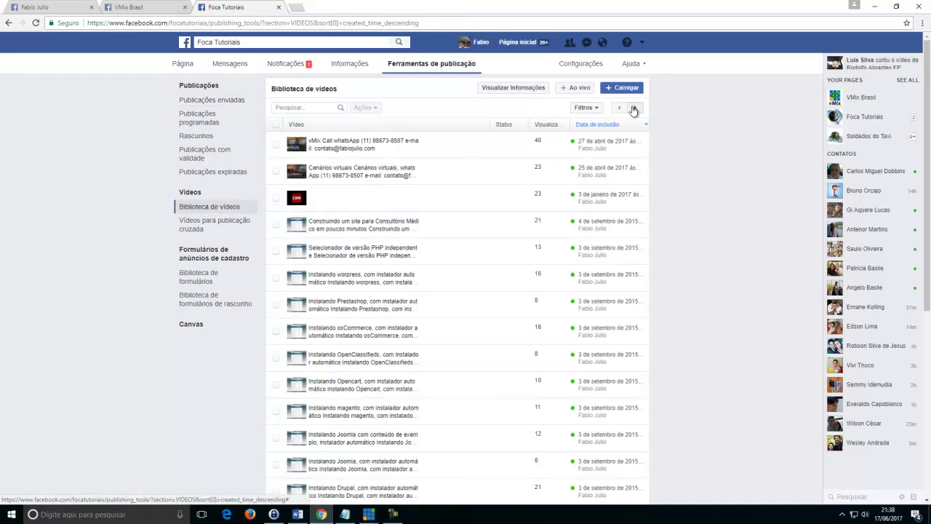
pyautogui.click(575, 88)
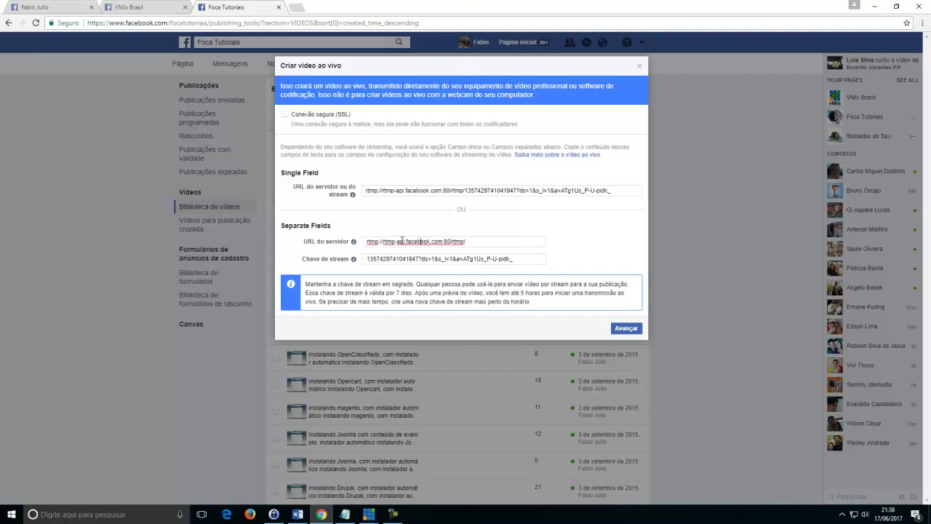
# Copy the server URL from the Criar vídeo ao vivo dialog.
pyautogui.rightClick(448, 240)
pyautogui.click(475, 239)
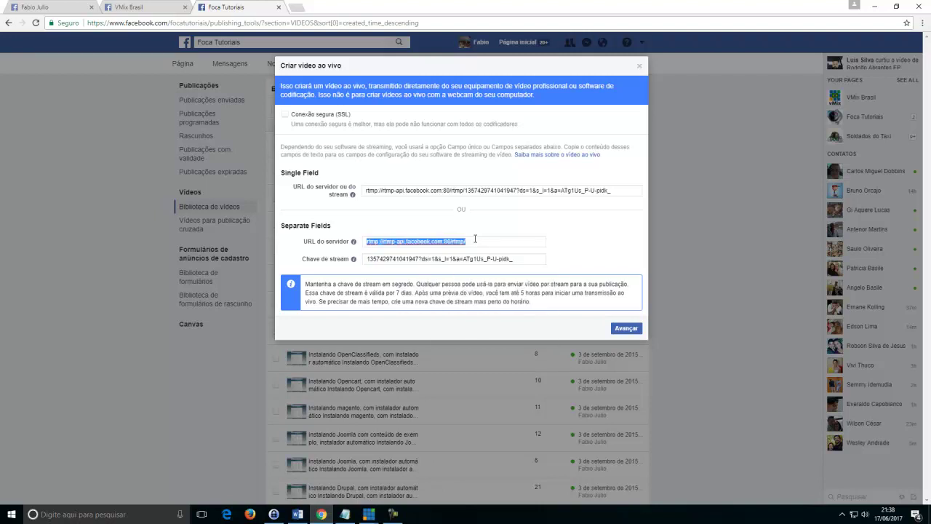
pyautogui.rightClick(384, 247)
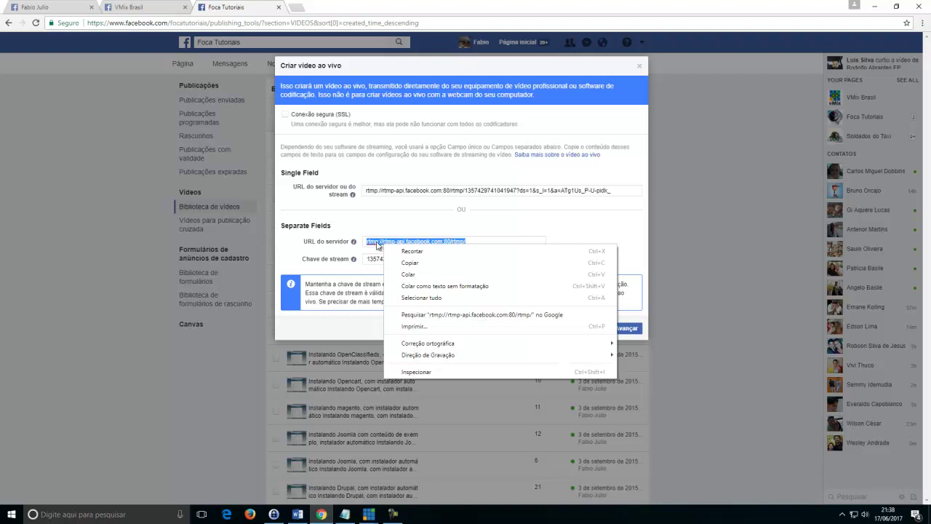
pyautogui.click(407, 263)
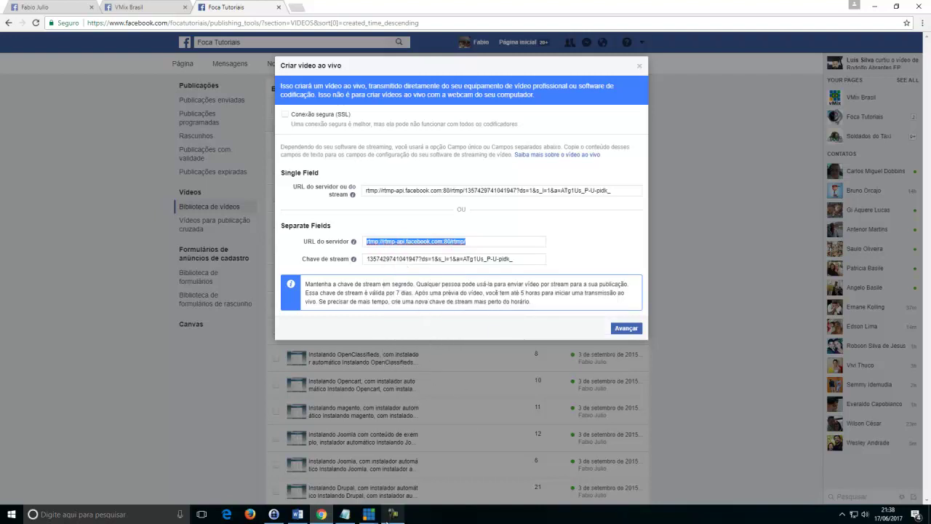
pyautogui.click(377, 517)
# Reopen vMix Streaming Settings and paste rtmp://rtmp-api.facebook.com:80/rtmp/ into the URL field.
pyautogui.click(422, 469)
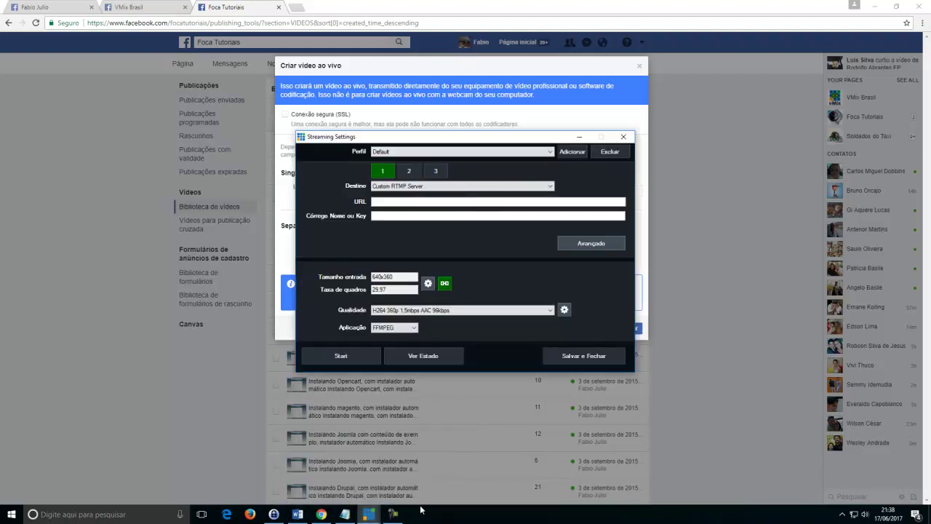
pyautogui.moveTo(364, 517)
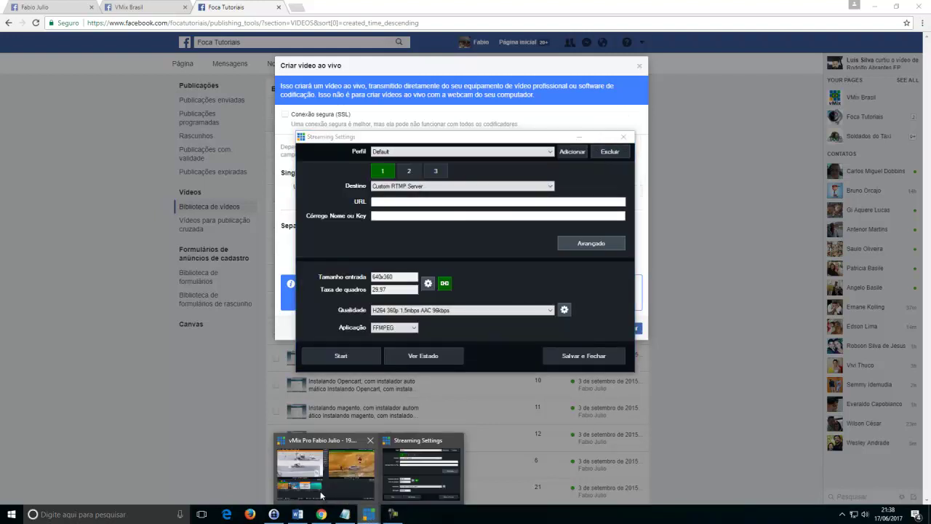
pyautogui.click(320, 465)
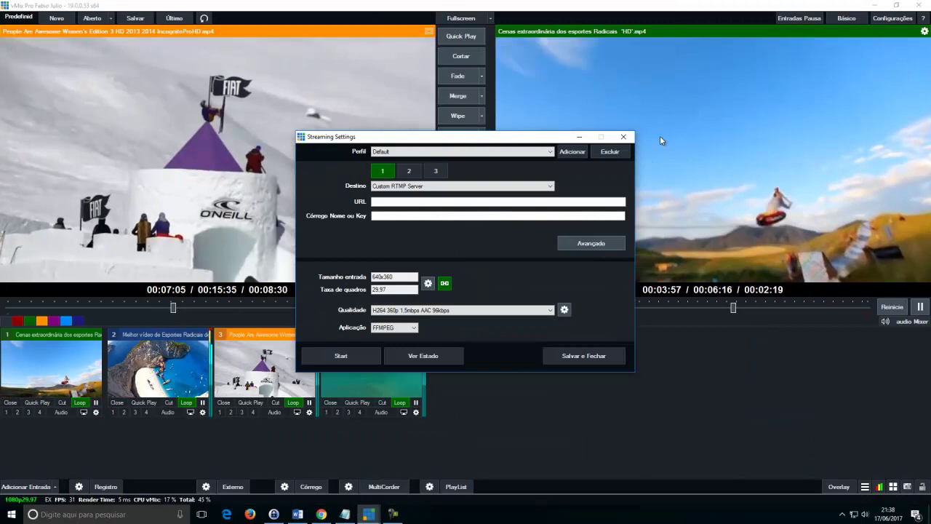
pyautogui.click(623, 137)
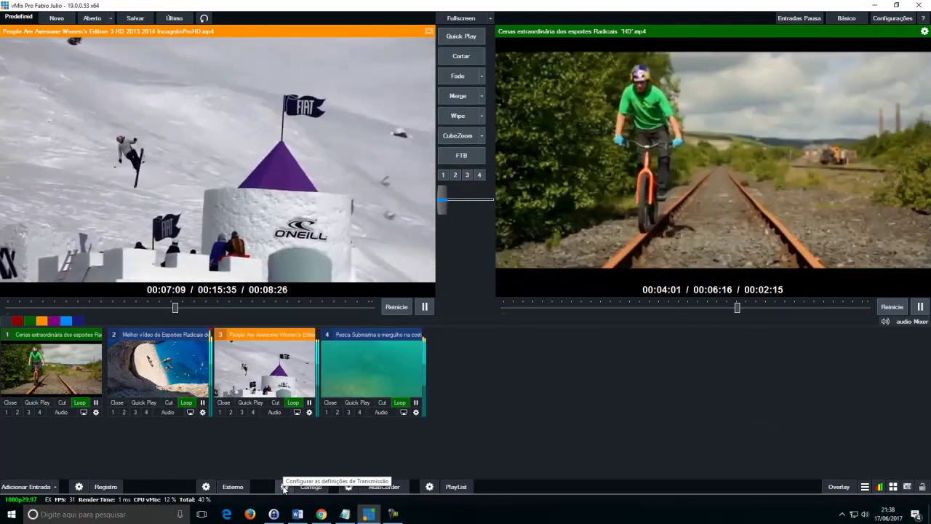
pyautogui.click(284, 486)
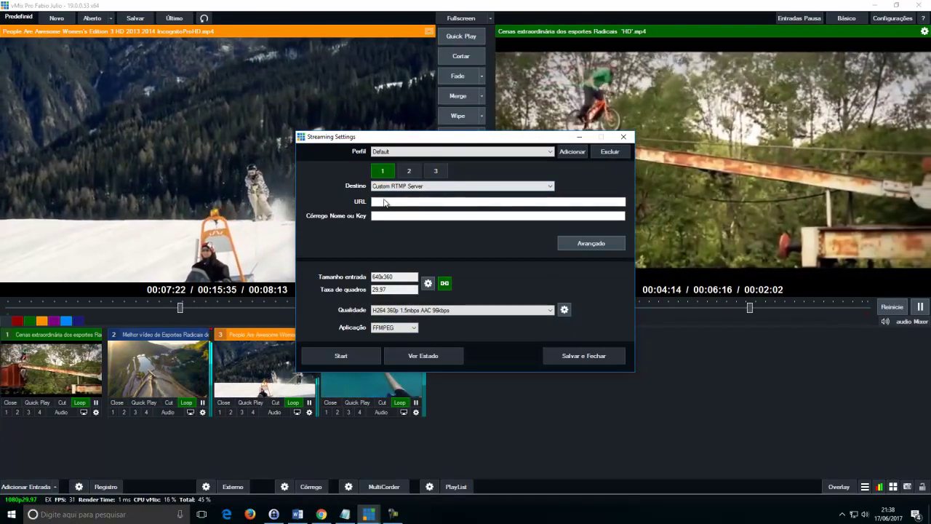
pyautogui.click(385, 202)
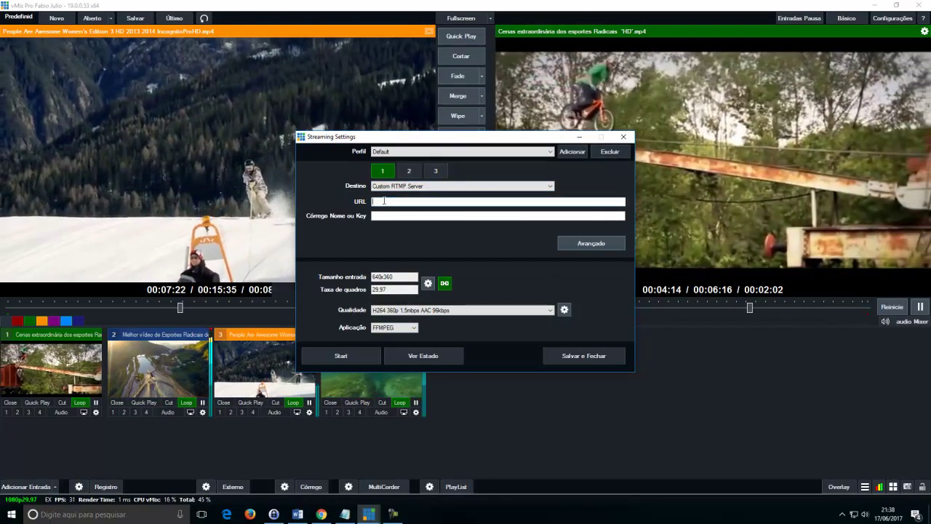
pyautogui.write('rtmp://rtmp-api.facebook.com:80/rtmp/')
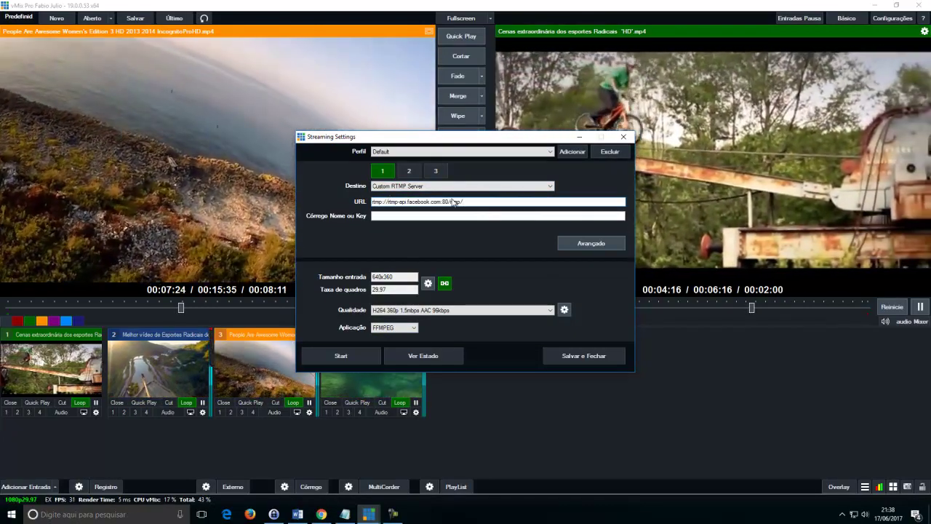
# Keep Custom RTMP Server as Destino, then select Facebook's stream key in Chrome.
pyautogui.click(392, 187)
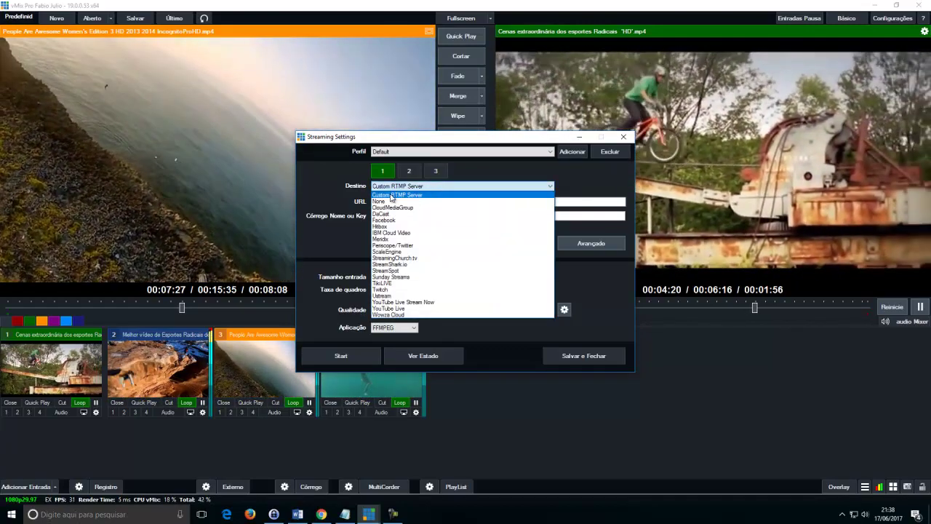
pyautogui.click(387, 195)
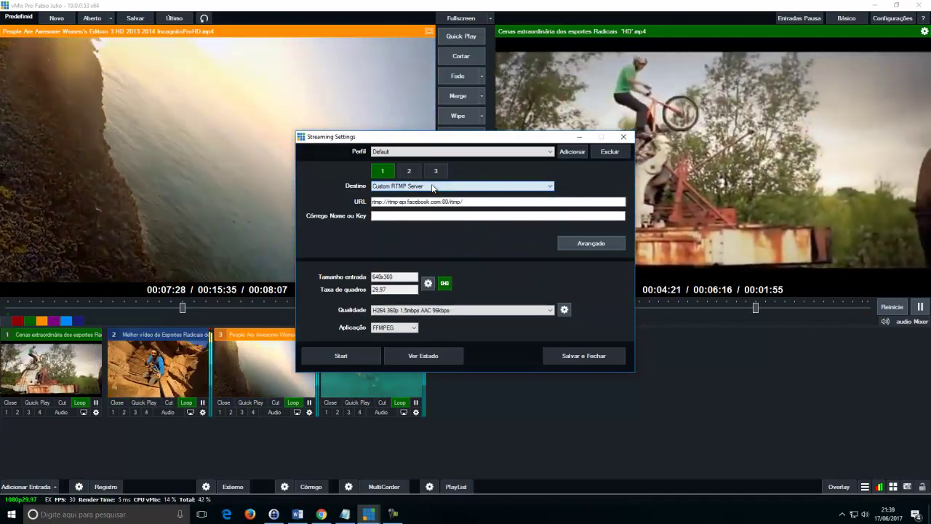
pyautogui.hotkey('alt', 'Tab')
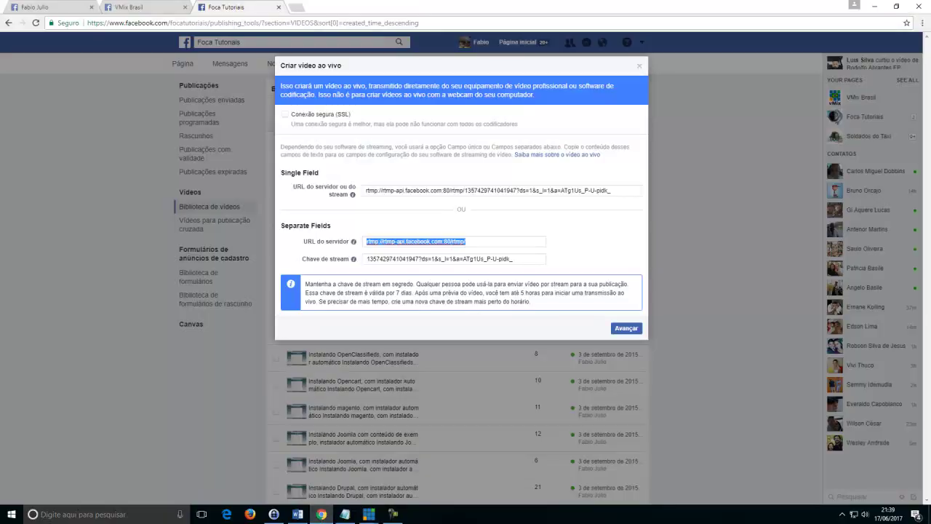
pyautogui.click(498, 259)
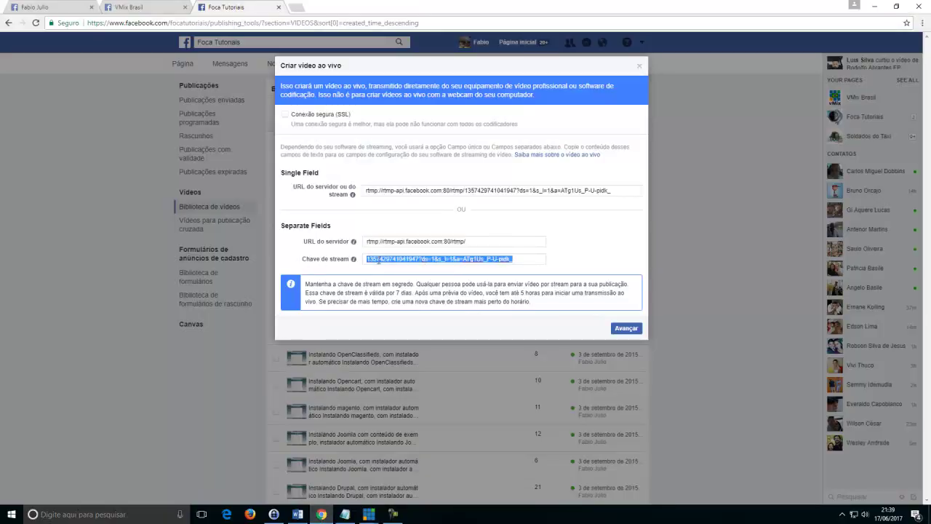
# Bring the vMix Streaming Settings window back to the front.
pyautogui.moveTo(366, 518)
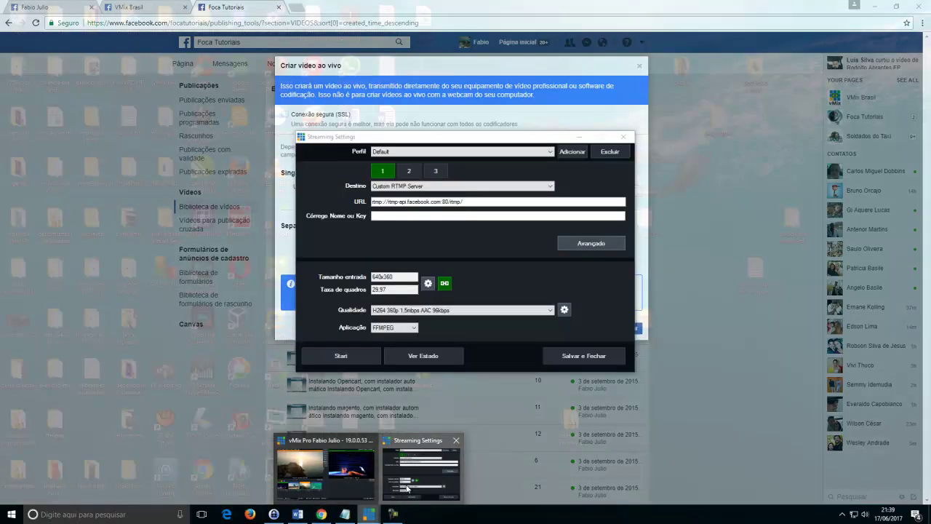
pyautogui.click(420, 469)
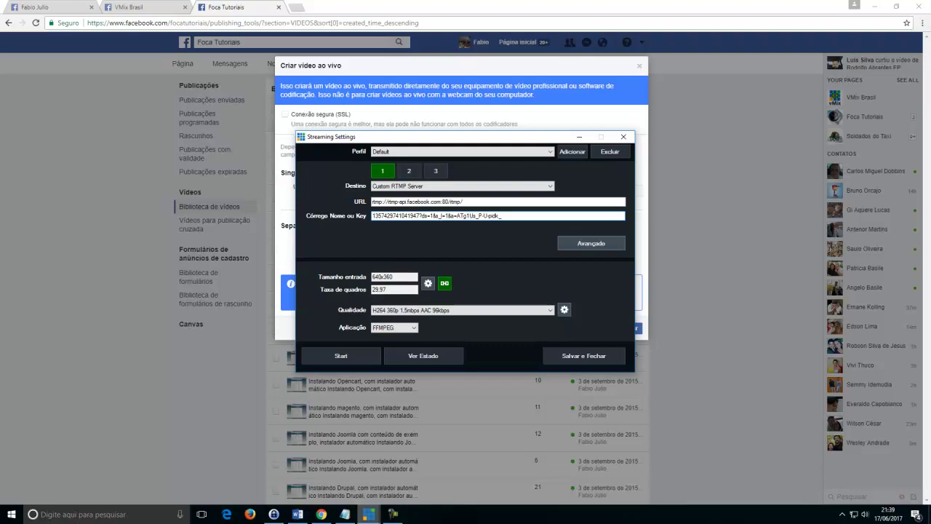
pyautogui.moveTo(369, 513)
pyautogui.click(324, 469)
pyautogui.click(416, 473)
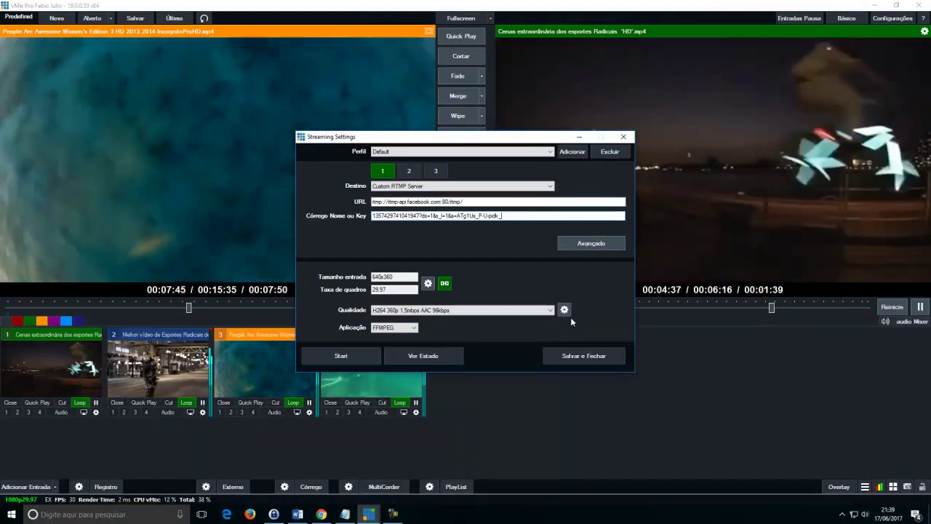
# Lower stream quality to 300 kbps video and 32 kbps audio, save, and start streaming.
pyautogui.click(563, 309)
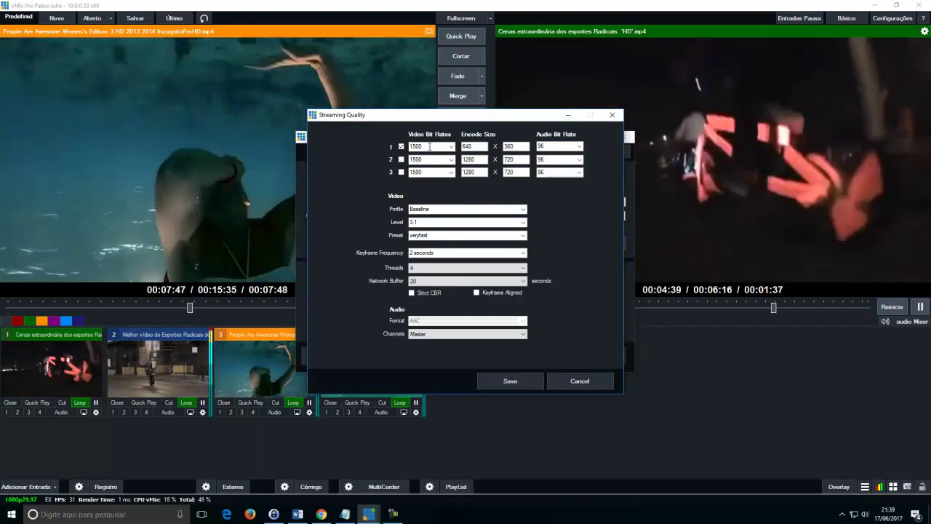
pyautogui.doubleClick(429, 146)
pyautogui.write('3')
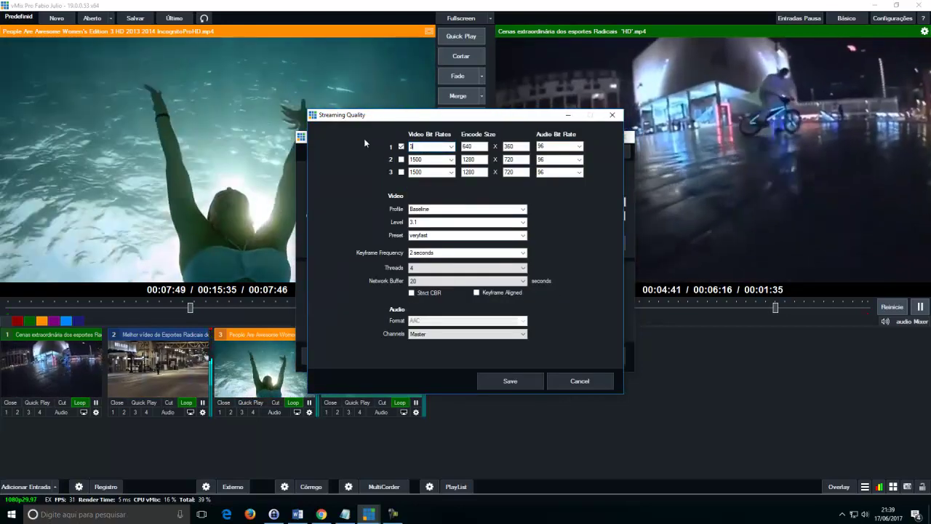
pyautogui.write('00')
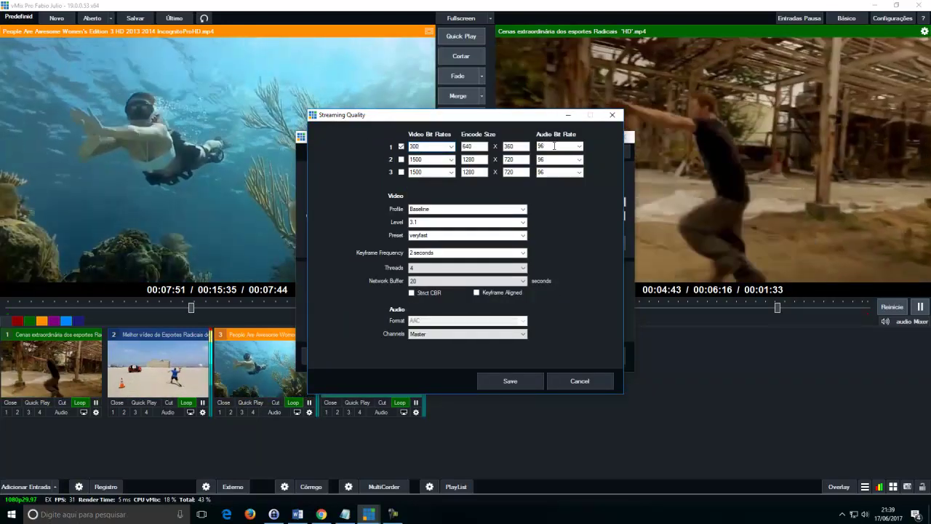
pyautogui.doubleClick(554, 145)
pyautogui.write('32')
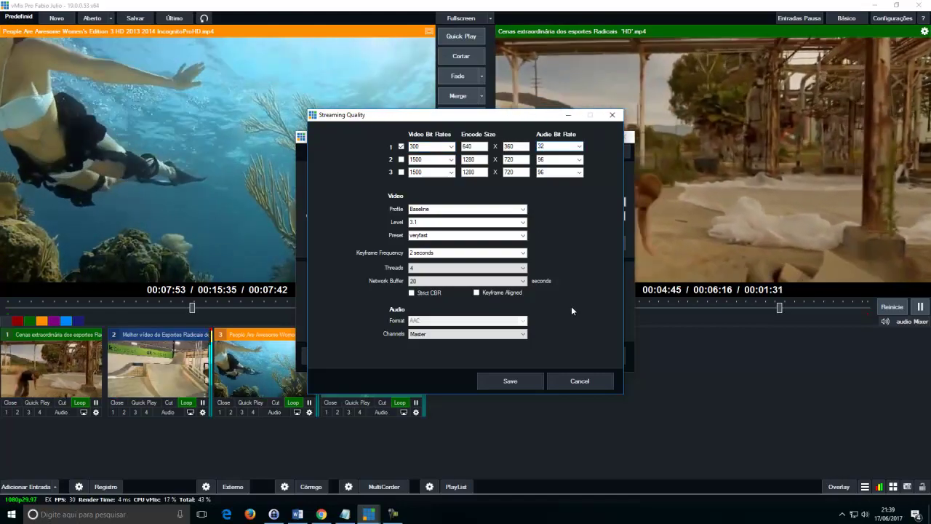
pyautogui.click(518, 382)
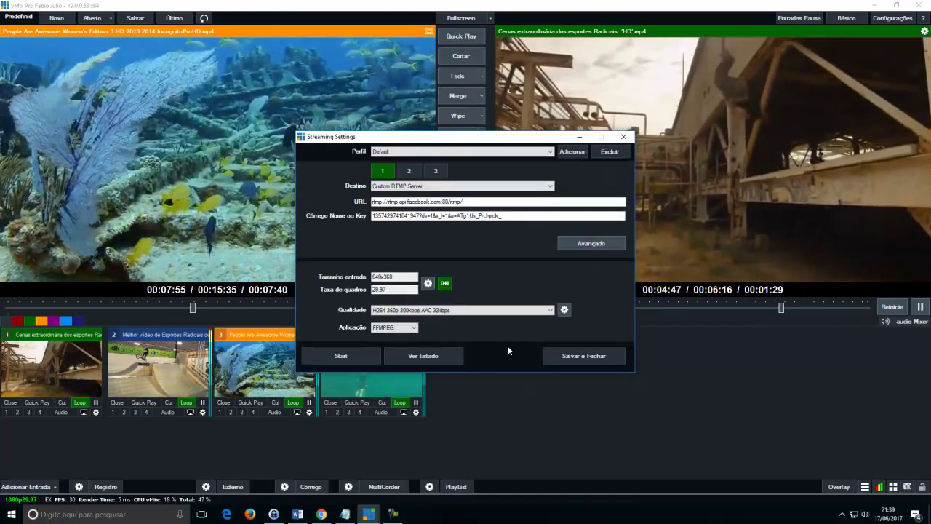
pyautogui.click(342, 354)
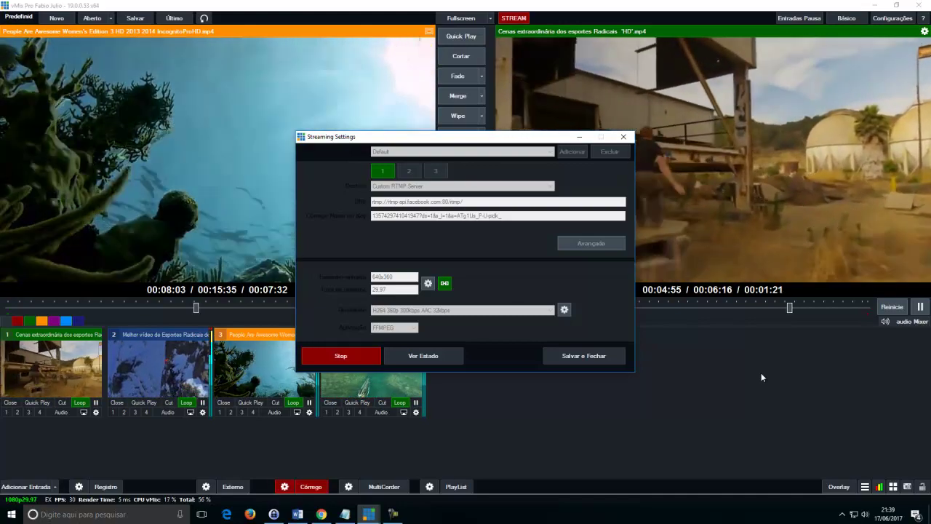
# Close vMix's streaming settings and advance Facebook's Criar vídeo ao vivo dialog to the stream preview.
pyautogui.click(596, 357)
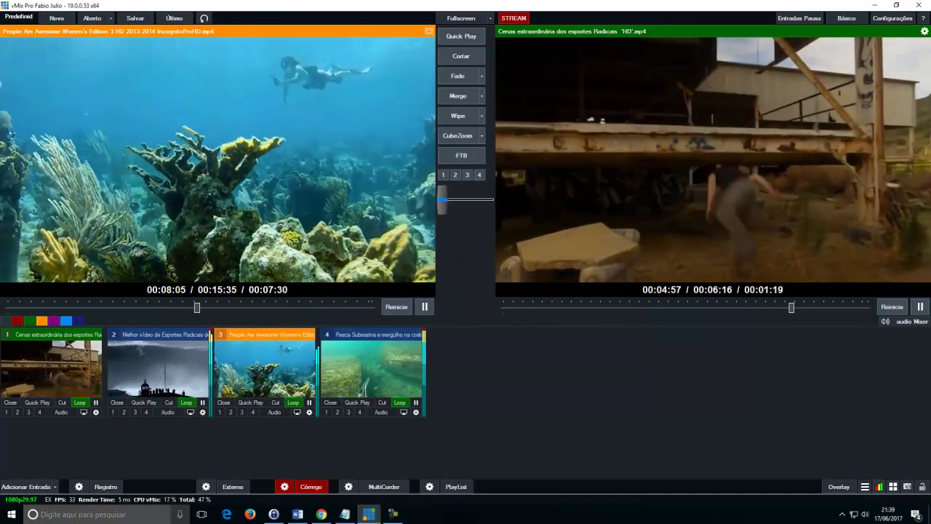
pyautogui.click(320, 514)
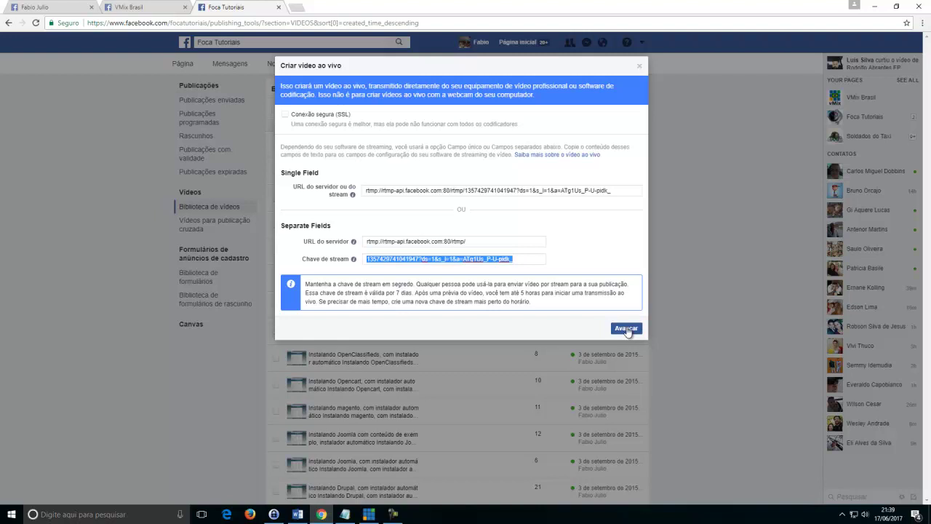
pyautogui.click(626, 328)
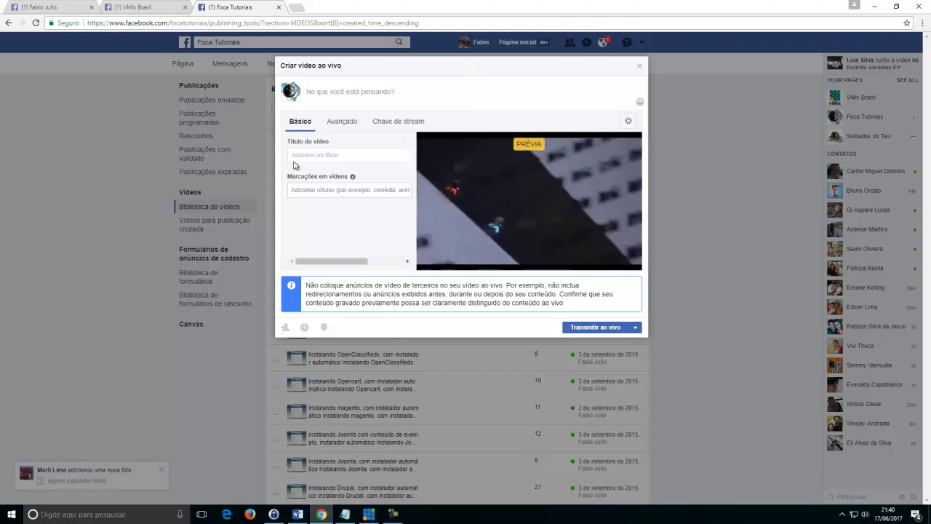
# Title the live video 'Natureza e viagem' and tag it 'Mergulho e Esportes,Radicais'.
pyautogui.hotkey('alt', 'Tab')
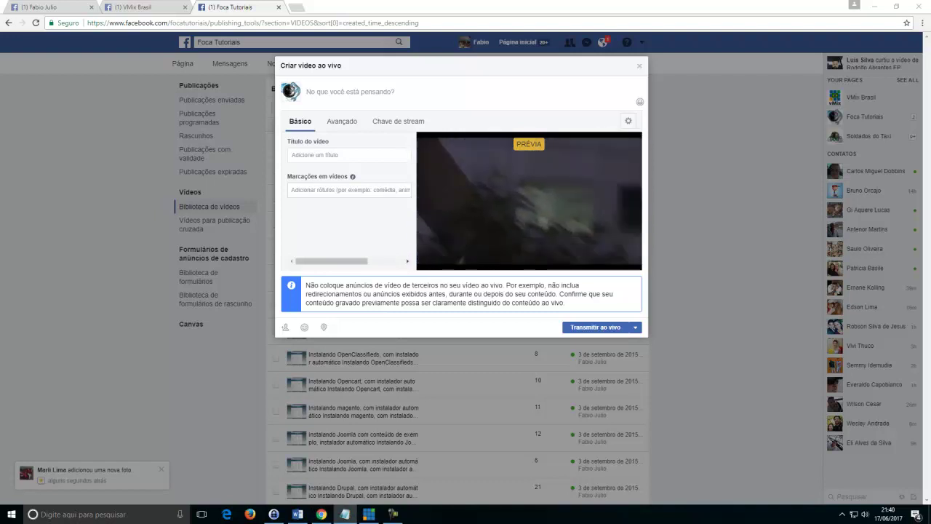
pyautogui.click(335, 154)
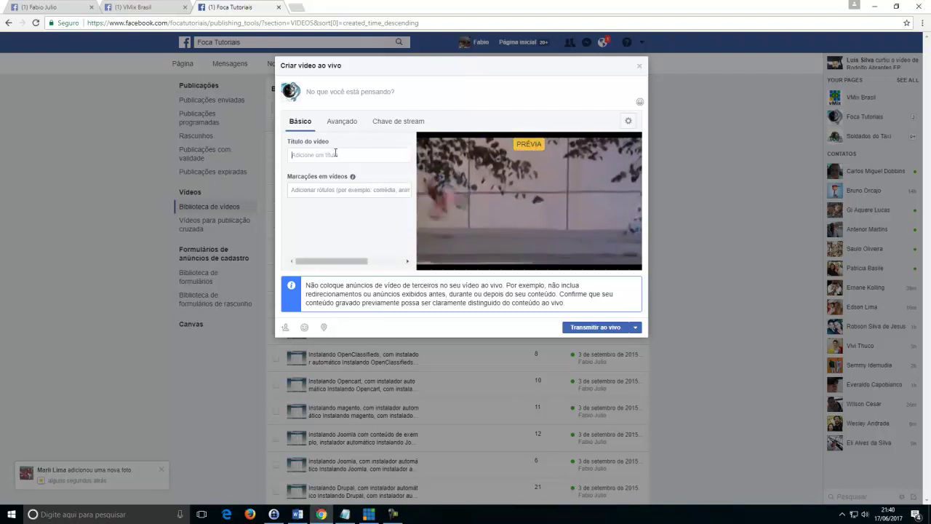
pyautogui.write('Natureza e viagem')
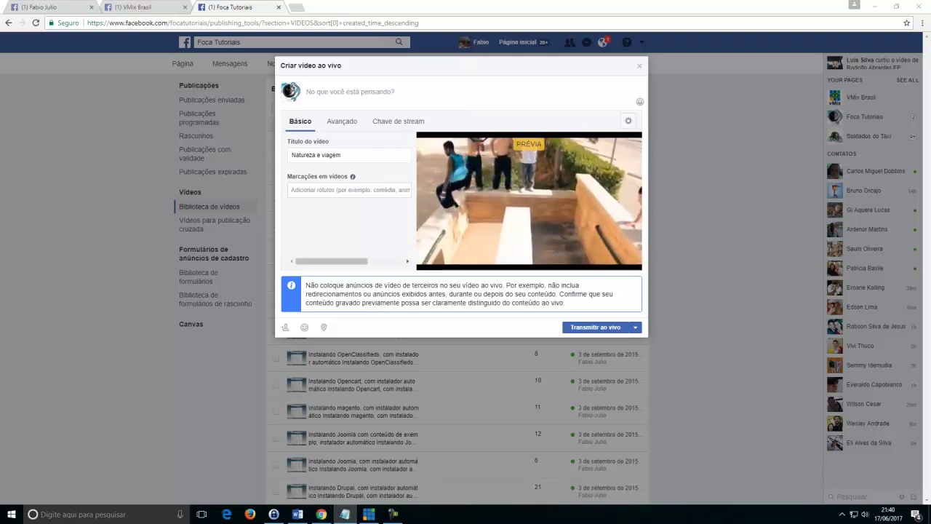
pyautogui.click(342, 190)
pyautogui.write('Mergulho e Esportes,Radicais')
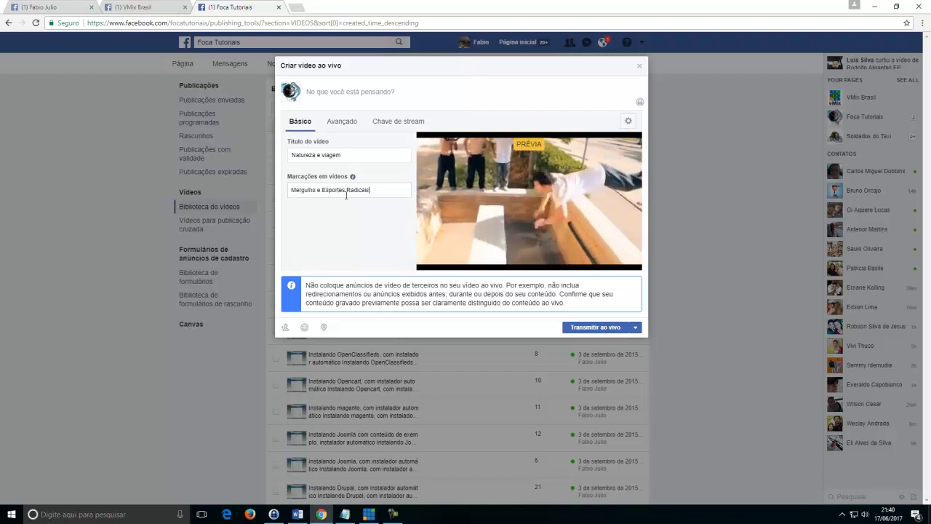
pyautogui.click(342, 122)
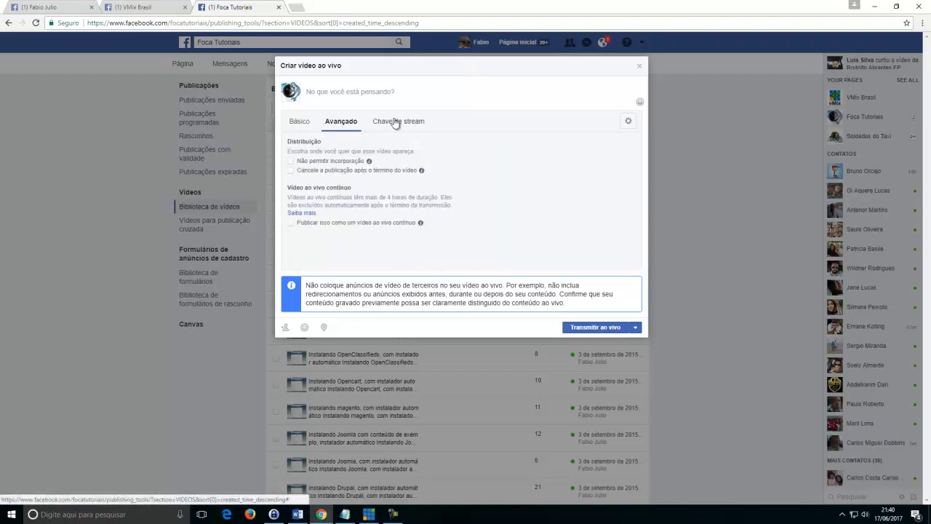
# Tick 'Publicar isso como um vídeo ao vivo contínuo' under Avançado, then check the Básico preview.
pyautogui.click(394, 123)
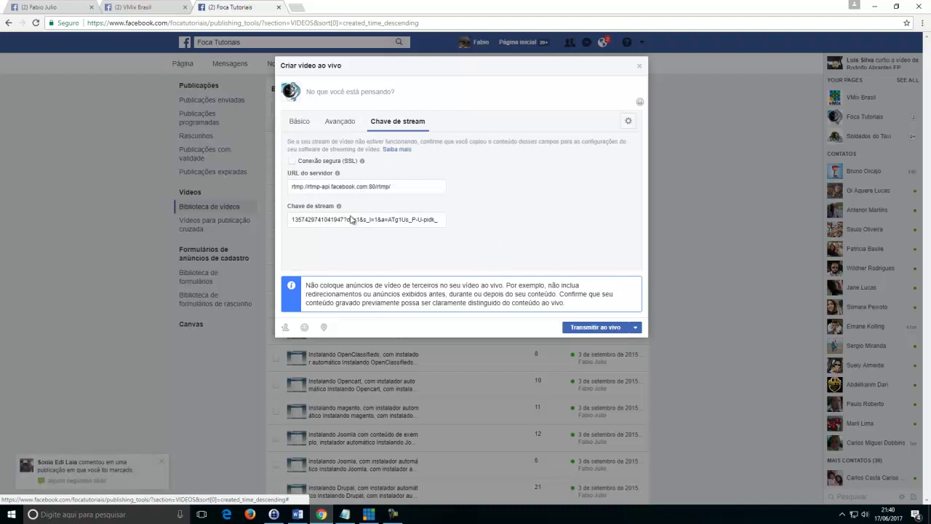
pyautogui.click(338, 129)
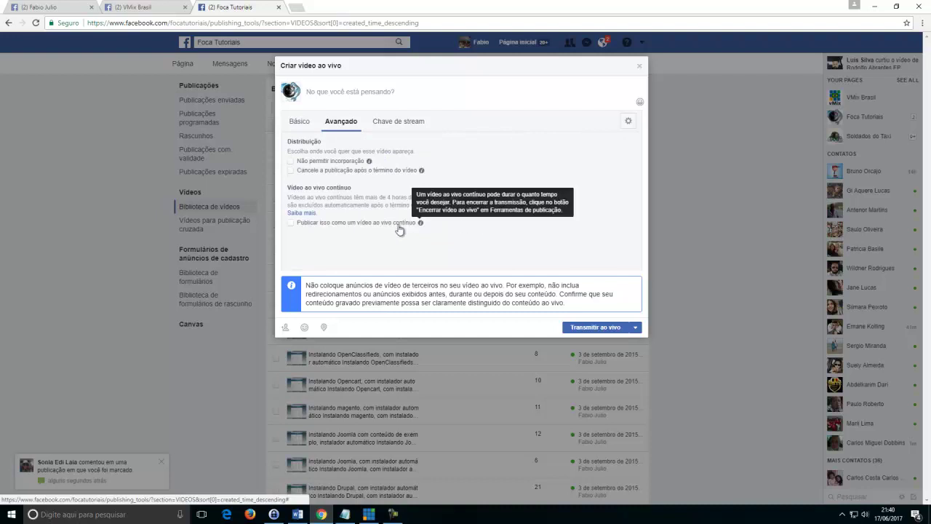
pyautogui.click(298, 123)
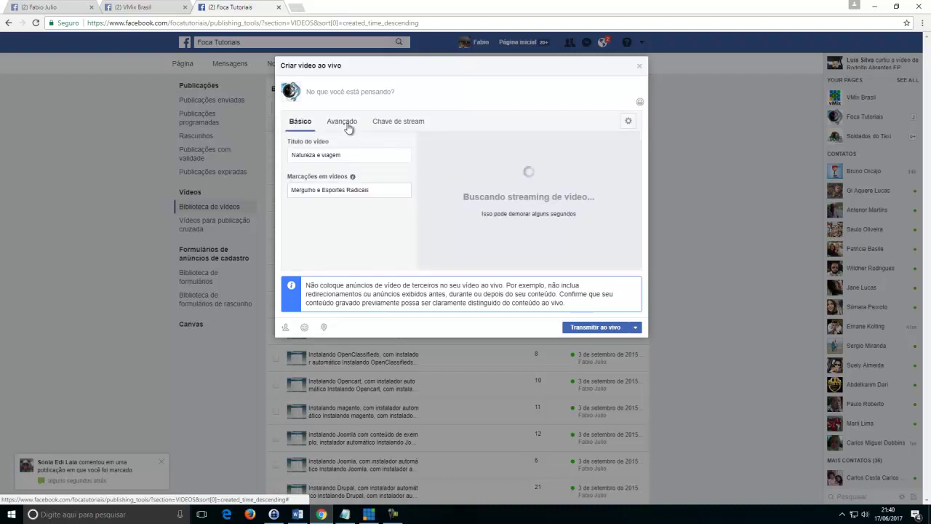
pyautogui.click(342, 124)
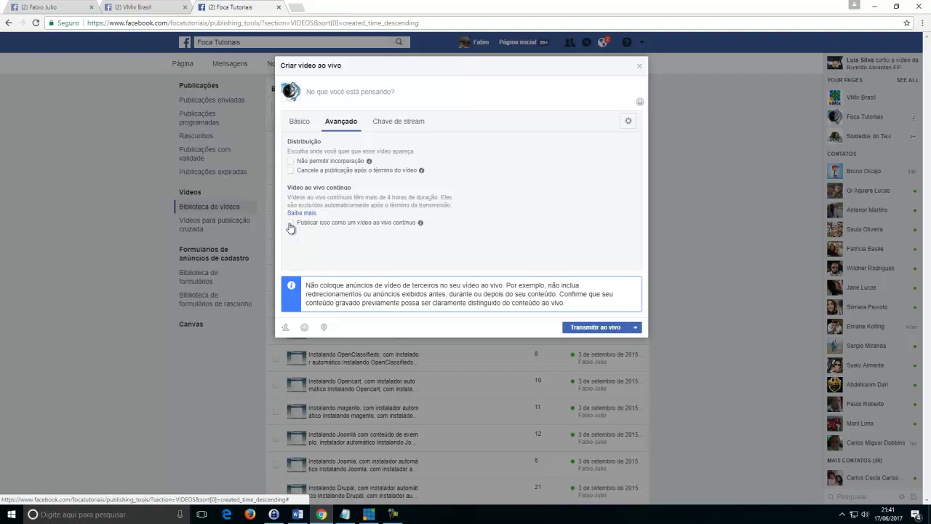
pyautogui.click(291, 223)
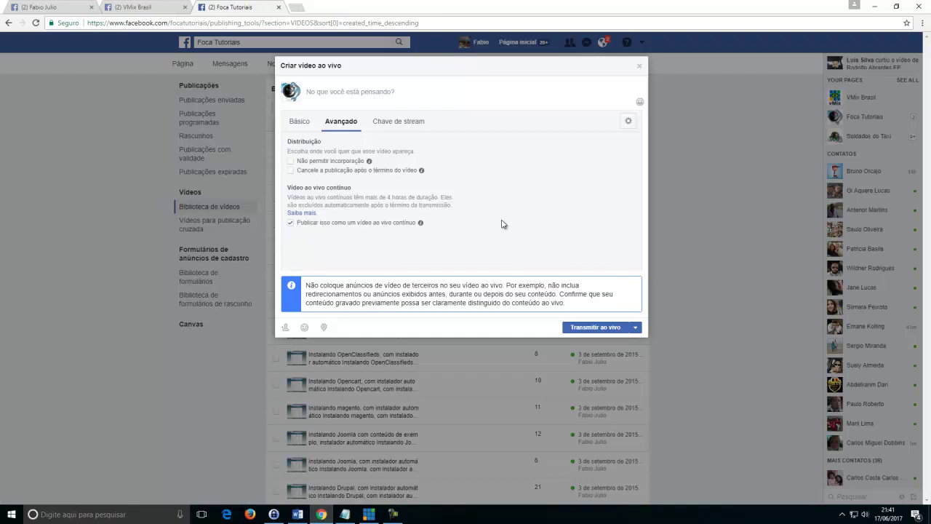
pyautogui.click(300, 122)
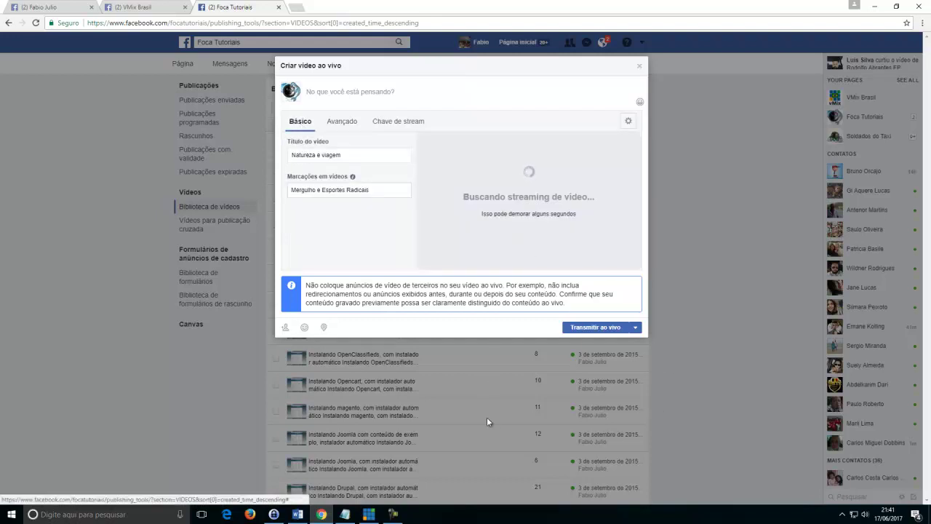
# Go live with the Natureza e viagem video and copy the Foca Tutoriais page address.
pyautogui.click(595, 327)
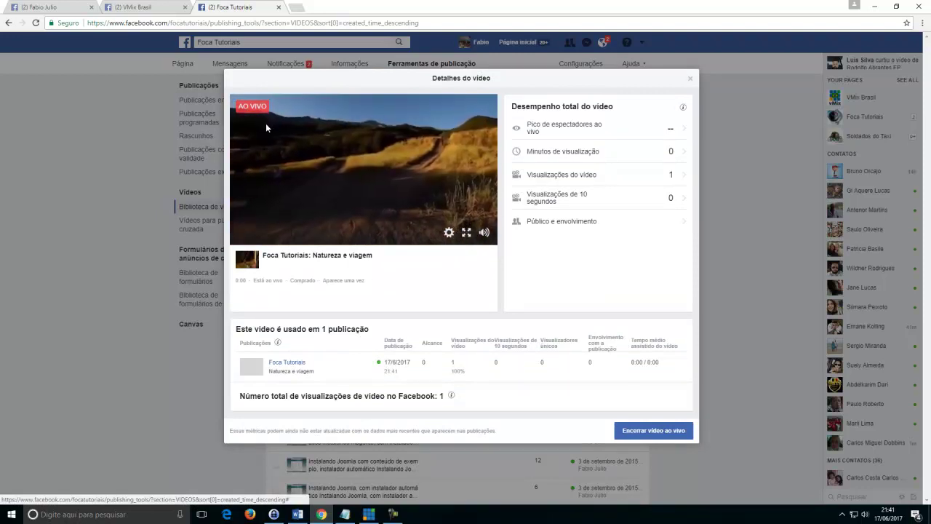
pyautogui.click(202, 23)
pyautogui.moveTo(207, 23); pyautogui.dragTo(92, 22)
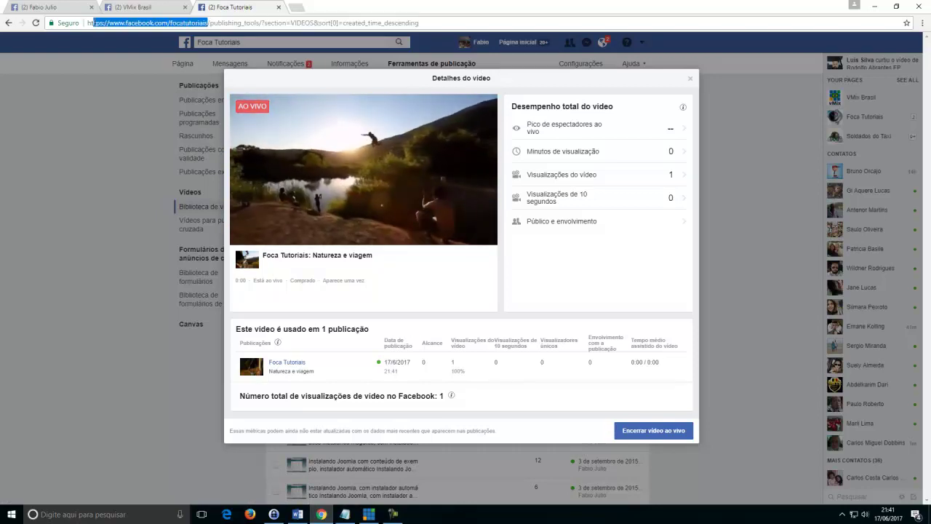
pyautogui.rightClick(93, 23)
pyautogui.click(120, 58)
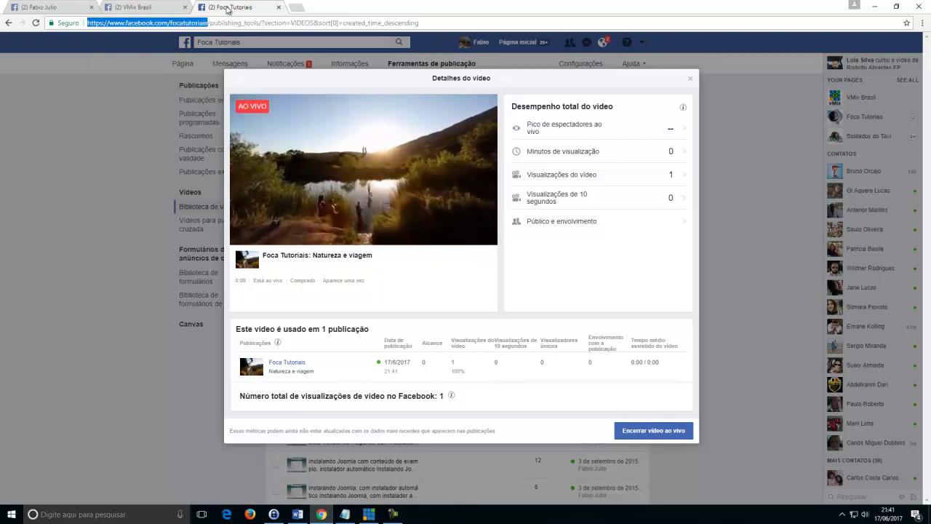
# Load the copied Foca Tutoriais page address in a new browser tab.
pyautogui.rightClick(271, 6)
pyautogui.click(280, 10)
pyautogui.rightClick(267, 23)
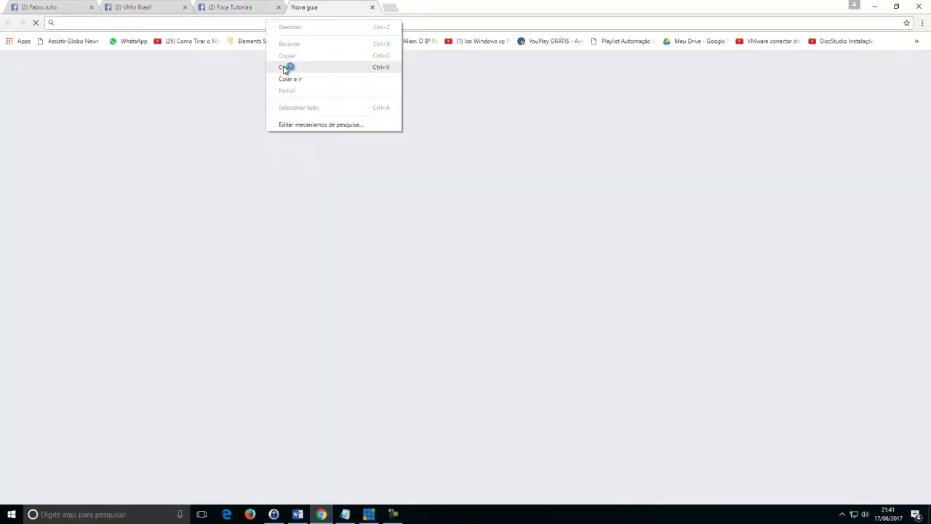
pyautogui.click(301, 67)
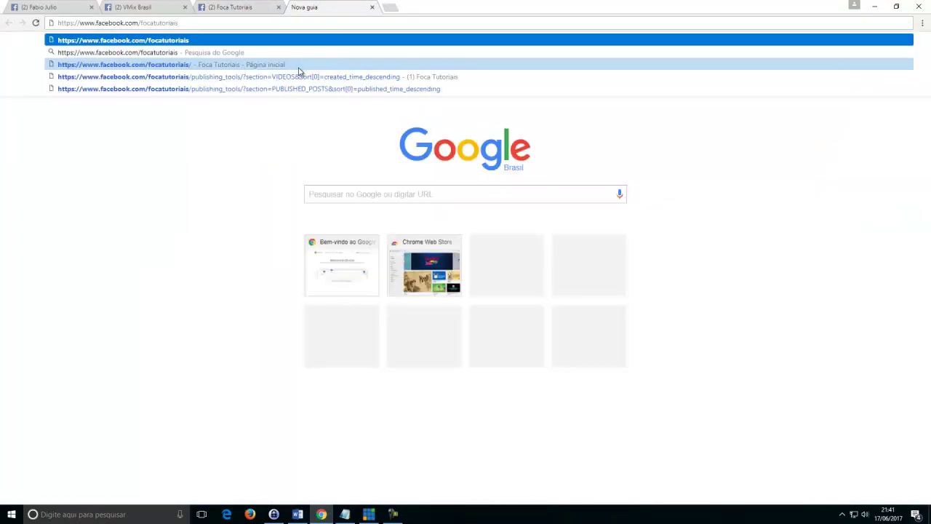
pyautogui.press('Return')
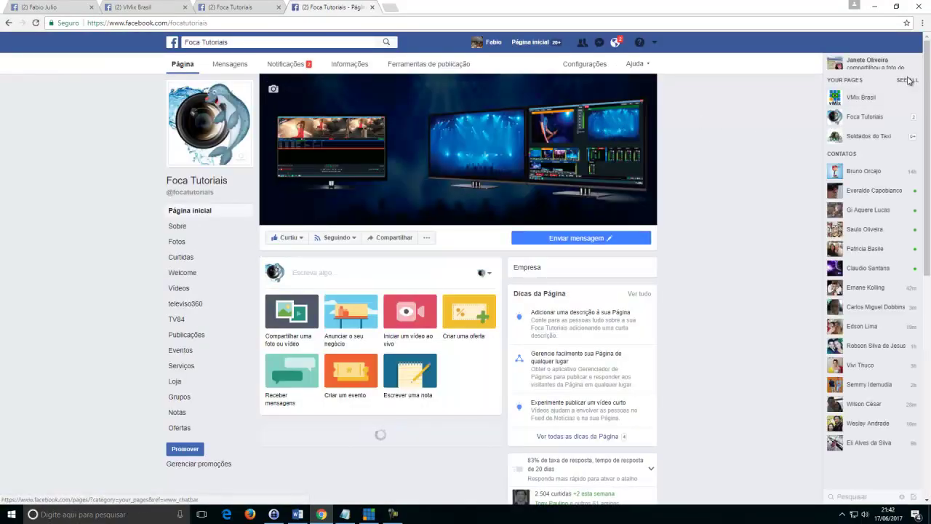
# Scroll to the live post in Publicações and check which identity it interacts as.
pyautogui.moveTo(923, 63); pyautogui.dragTo(927, 226)
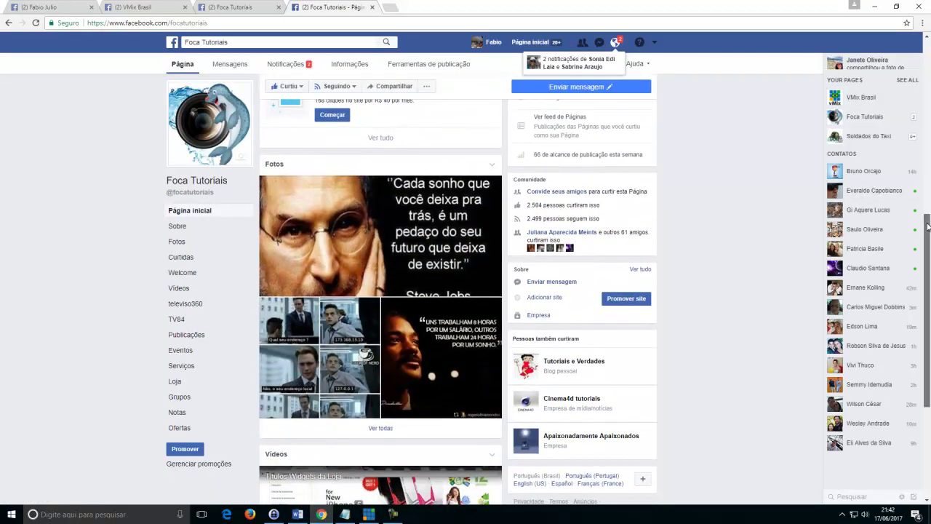
pyautogui.moveTo(928, 226); pyautogui.dragTo(928, 335)
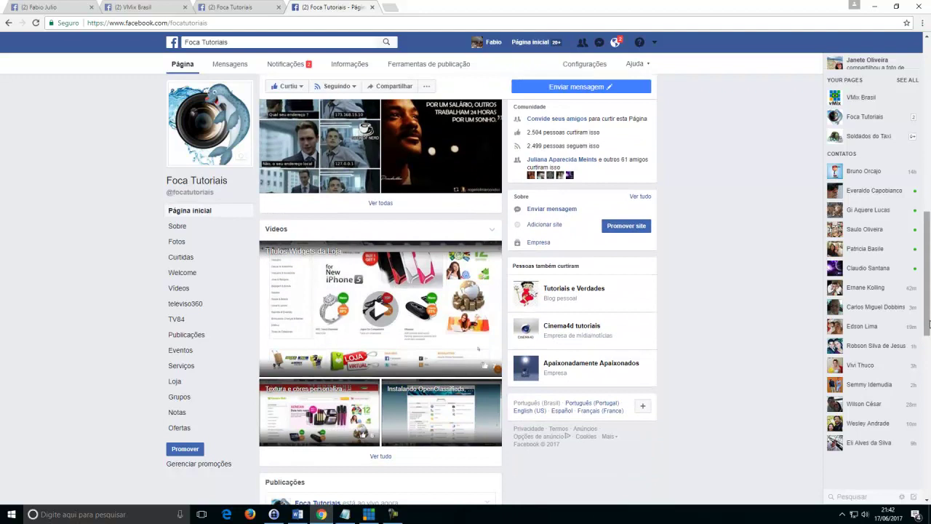
pyautogui.moveTo(927, 267); pyautogui.dragTo(927, 300)
pyautogui.scroll(1, 927, 365)
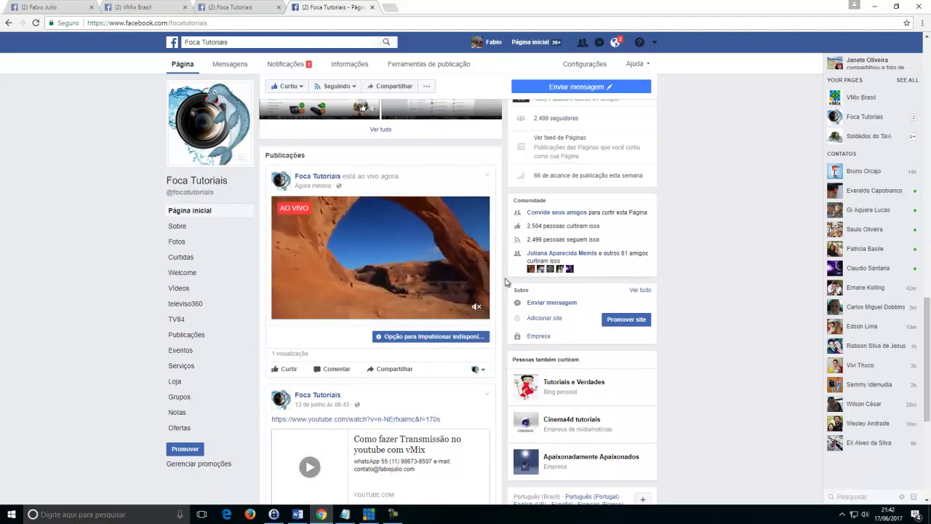
pyautogui.click(480, 370)
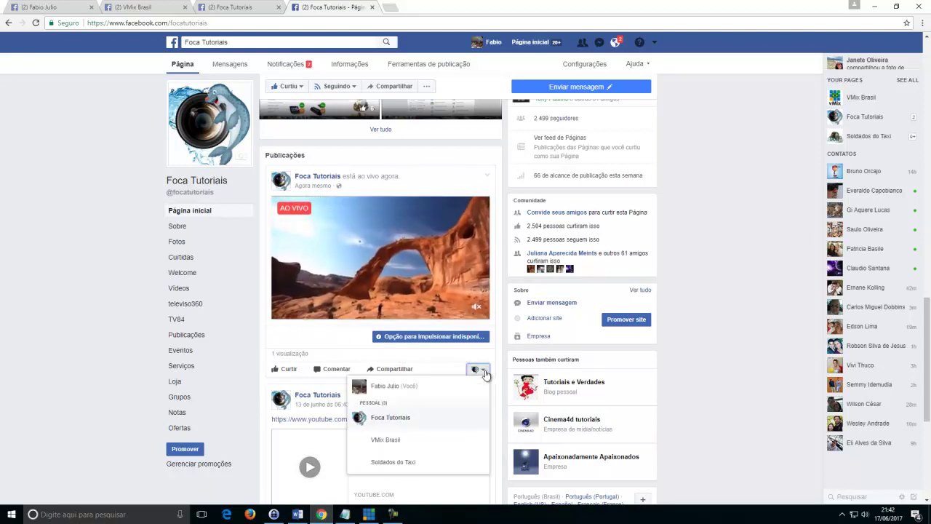
pyautogui.click(22, 331)
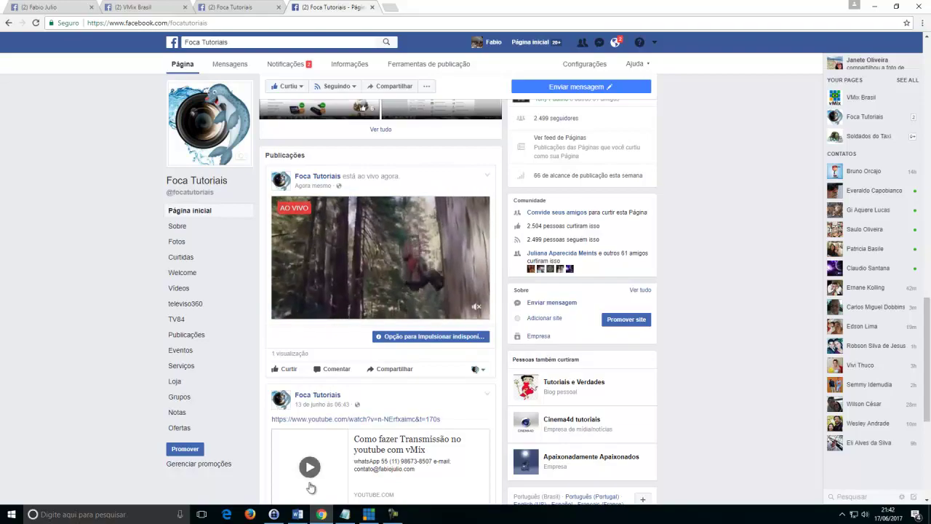
# Stop the vMix stream to Facebook in Streaming Settings and return to Chrome.
pyautogui.hotkey('alt', 'Tab')
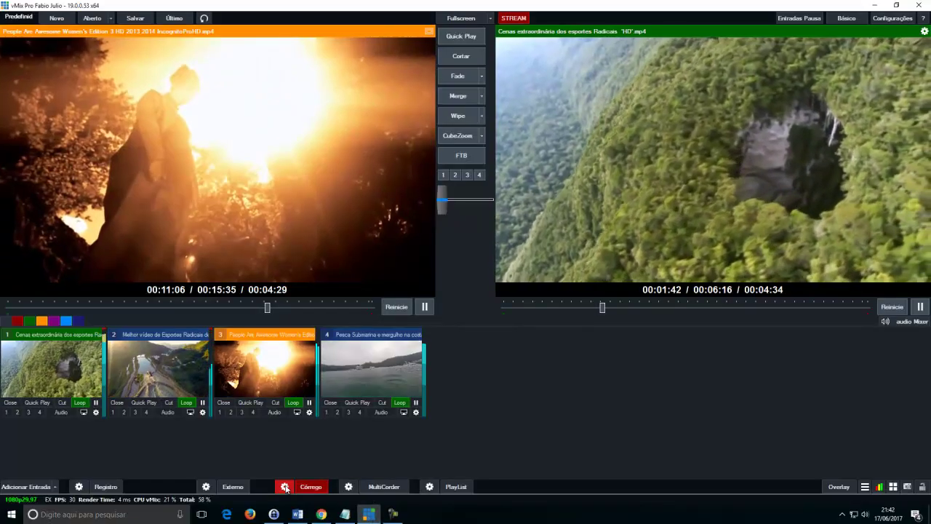
pyautogui.click(285, 486)
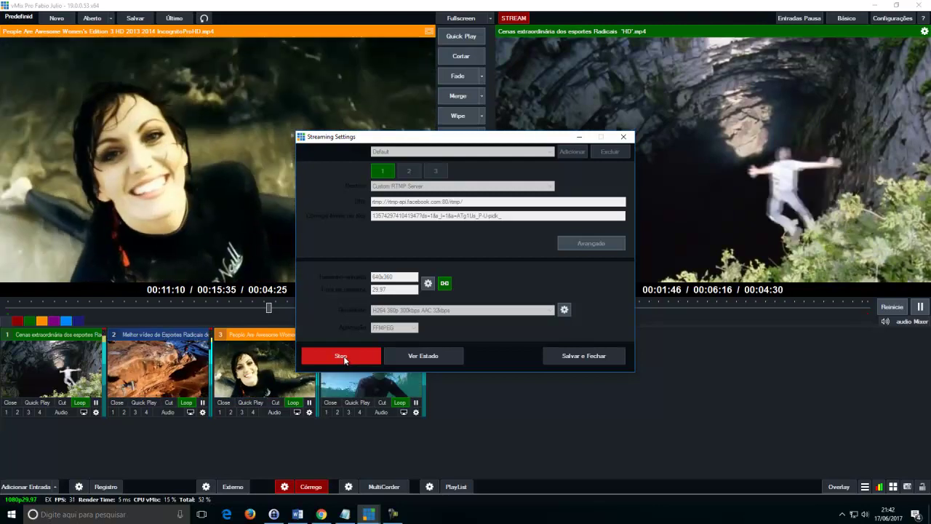
pyautogui.click(343, 356)
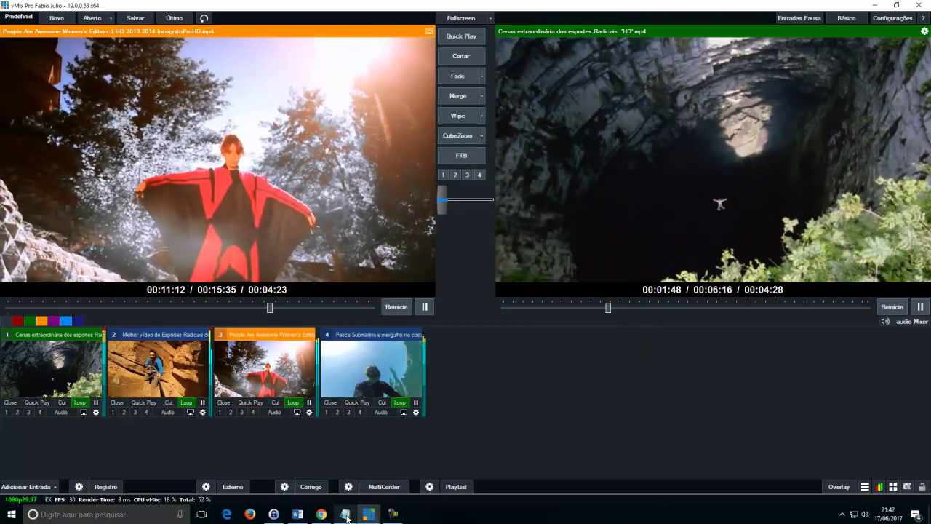
pyautogui.click(321, 514)
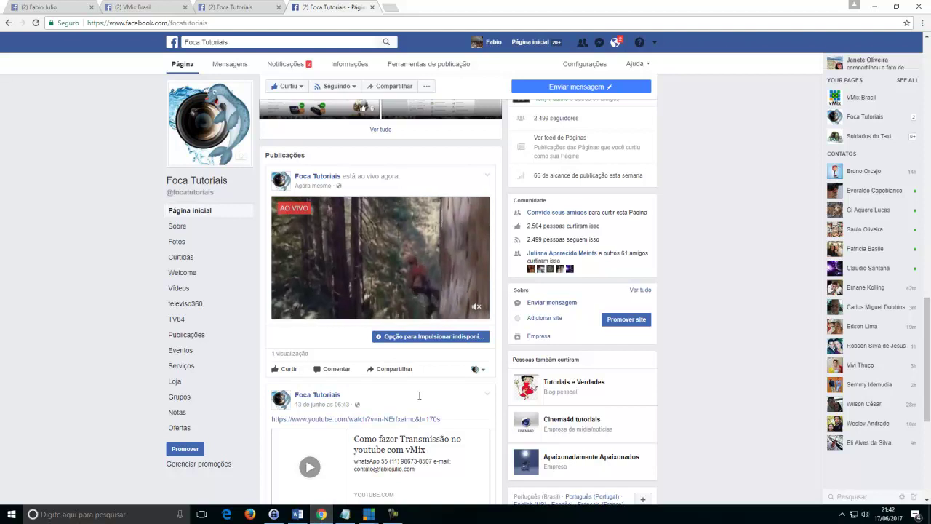
# End the Natureza e viagem live video from its details, confirming with Encerrar.
pyautogui.click(251, 8)
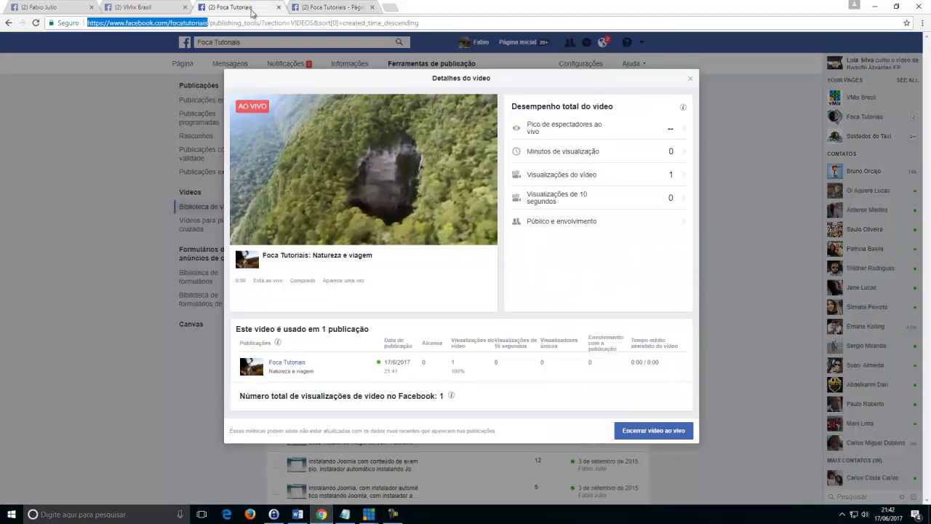
pyautogui.click(639, 436)
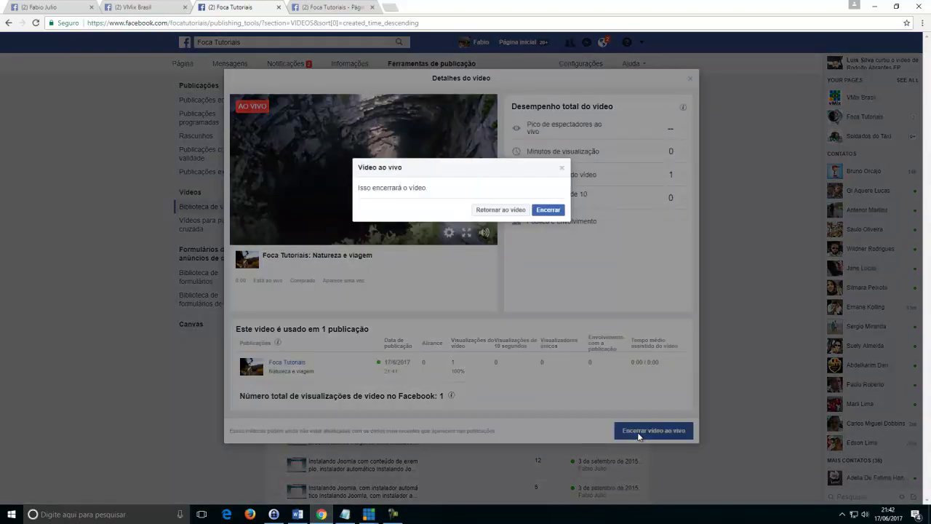
pyautogui.click(546, 211)
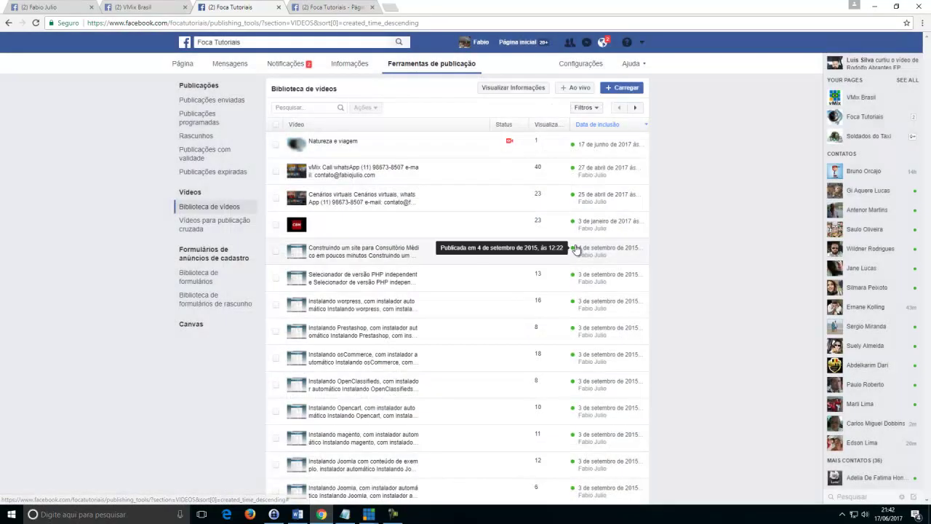